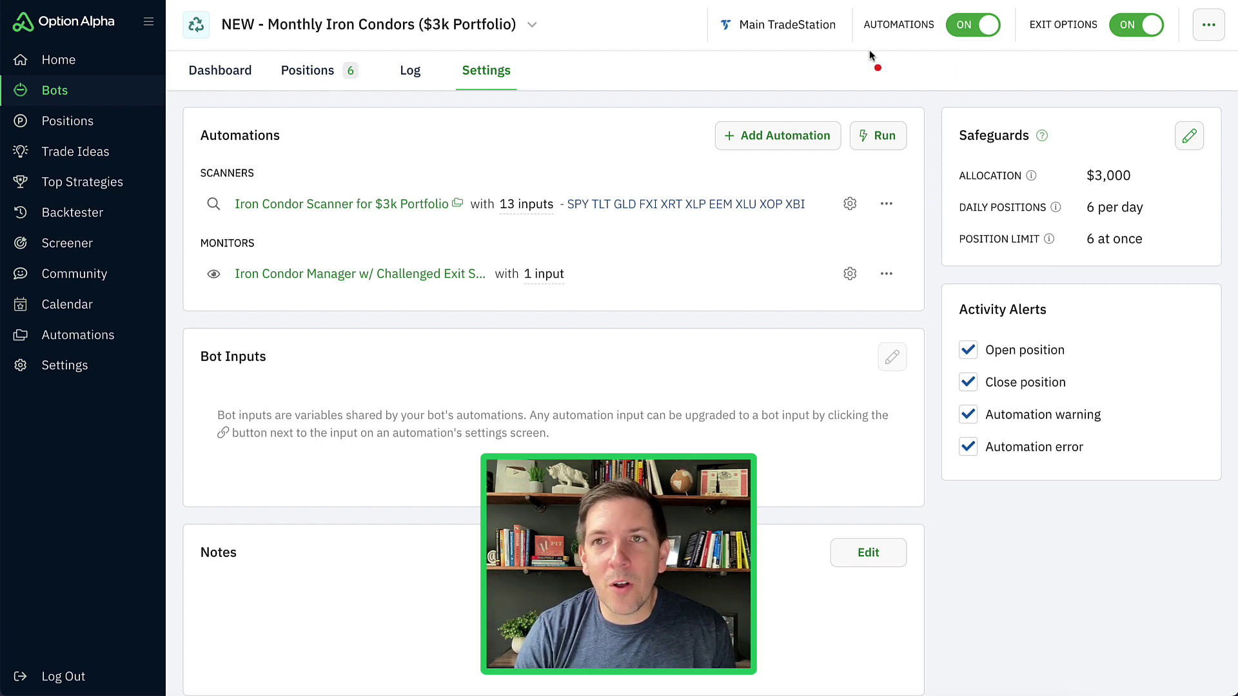
- Turn the bot's automations off, then switch them back on
mouse_move(1020, 26)
left_mouse_down()
mouse_move(879, 2)
mouse_move(852, 46)
left_mouse_up()
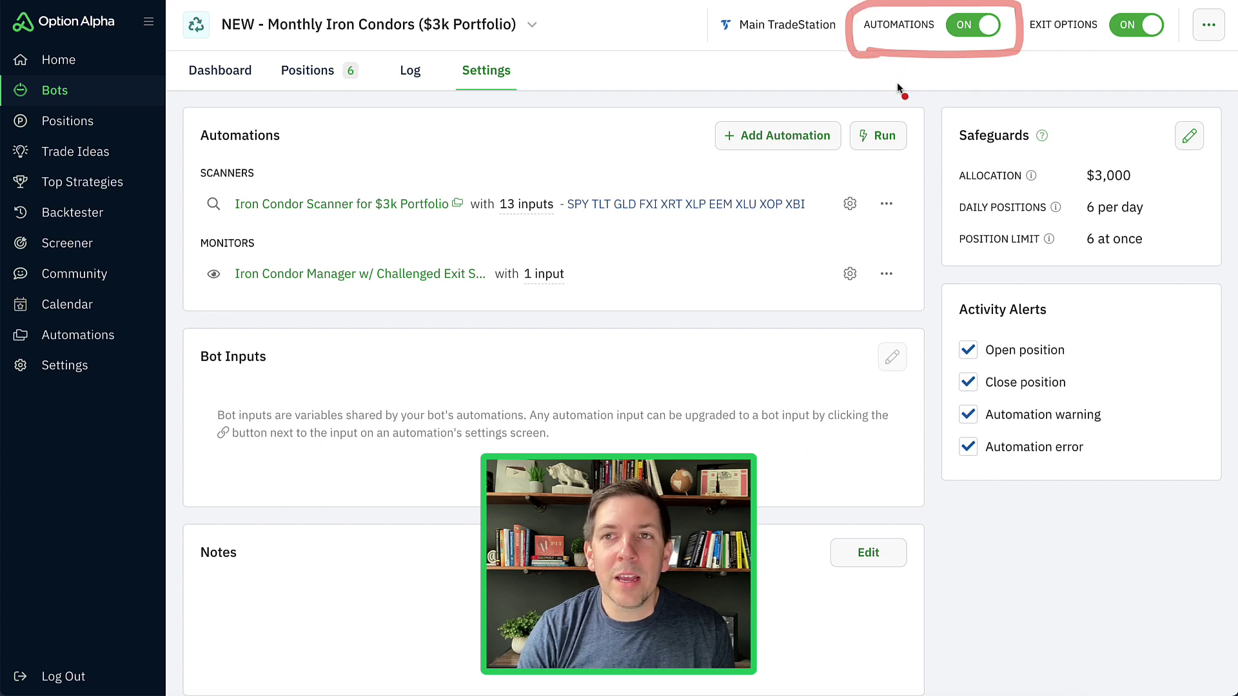
left_click_drag(927, 169, 945, 79)
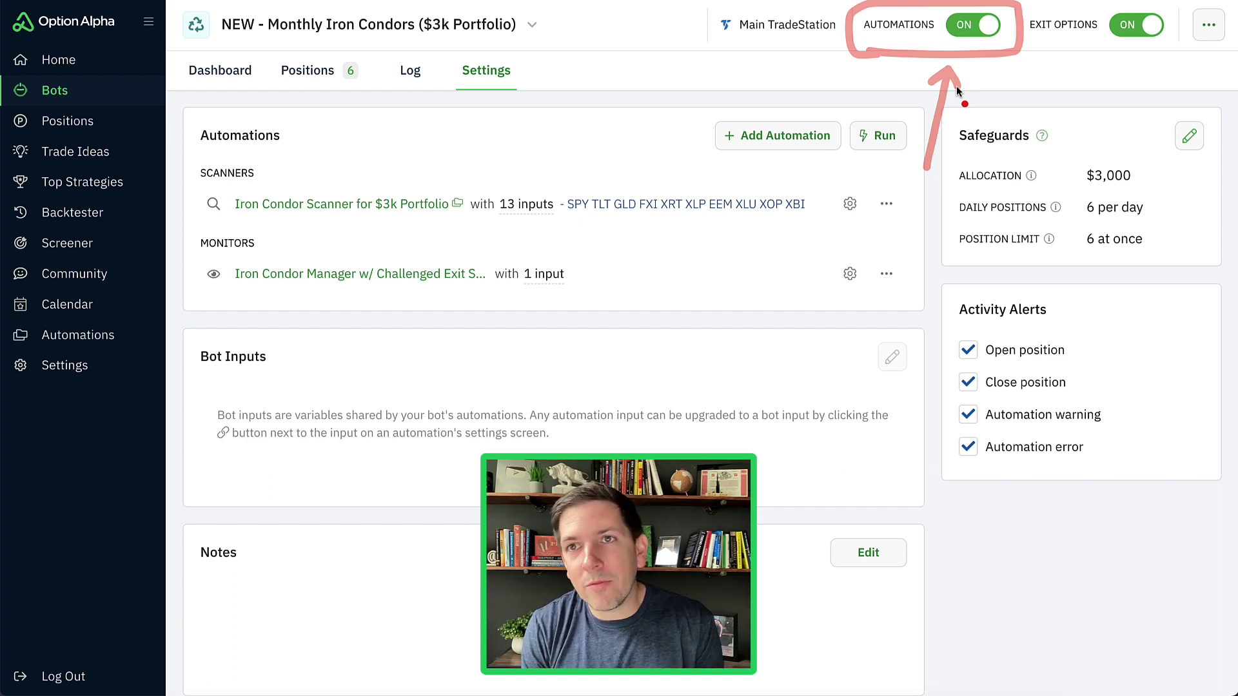
left_click(962, 32)
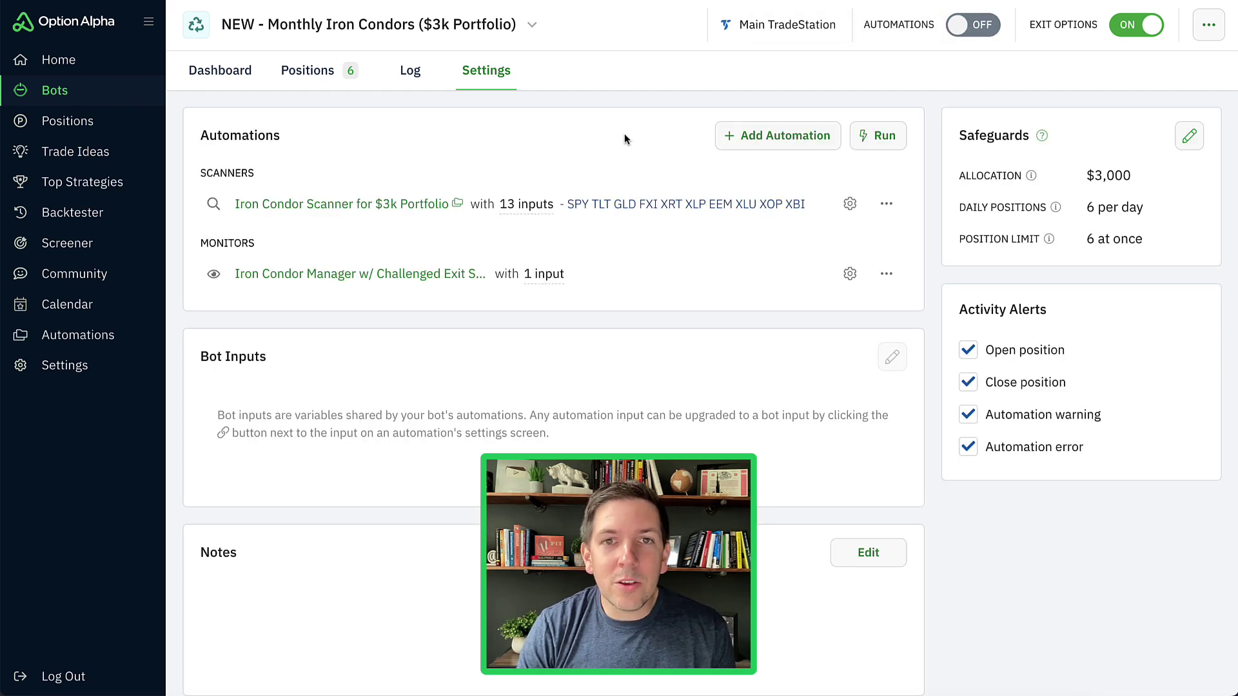
mouse_move(543, 162)
left_mouse_down()
mouse_move(684, 159)
mouse_move(689, 269)
mouse_move(642, 284)
left_mouse_up()
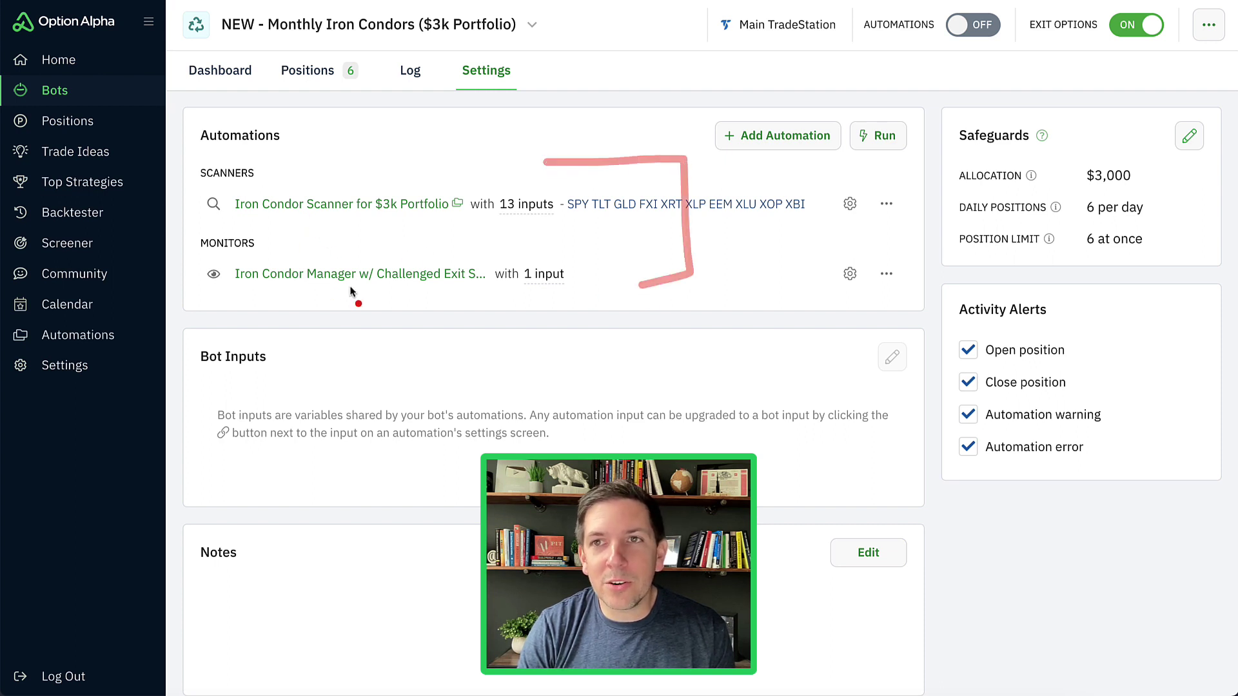
mouse_move(1098, 155)
left_mouse_down()
mouse_move(1122, 54)
mouse_move(1129, 66)
left_mouse_up()
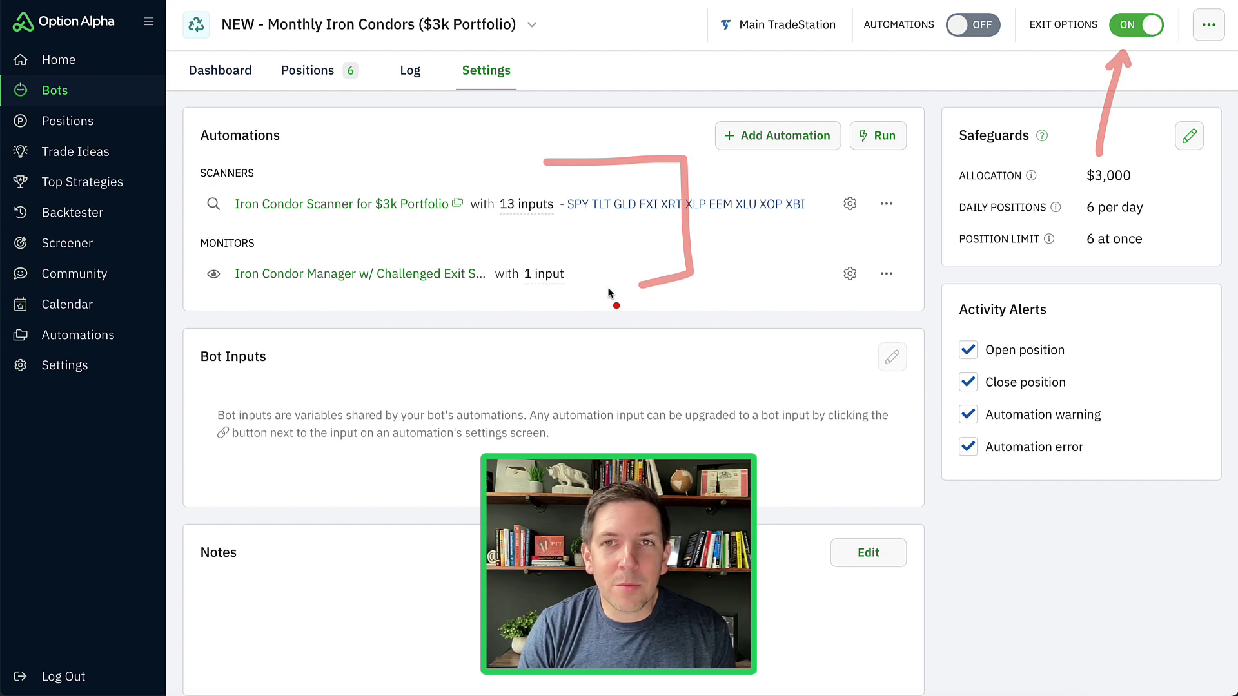
key("Escape")
left_click(972, 29)
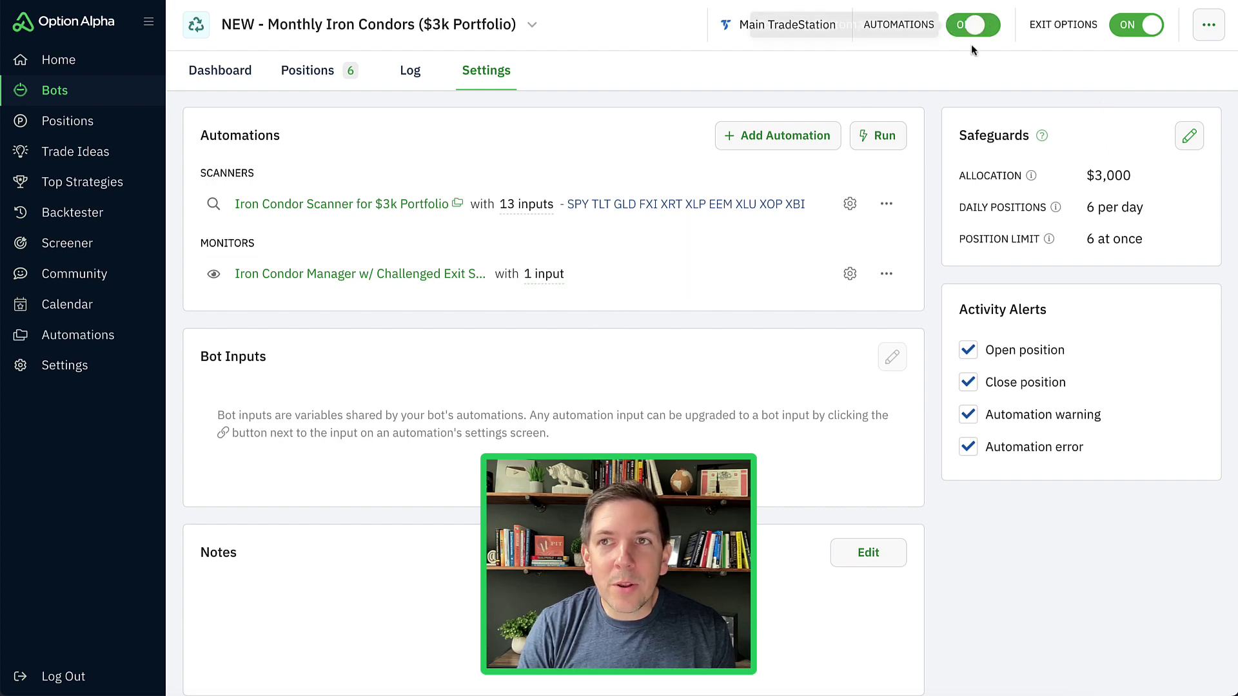
key("super+alt+a")
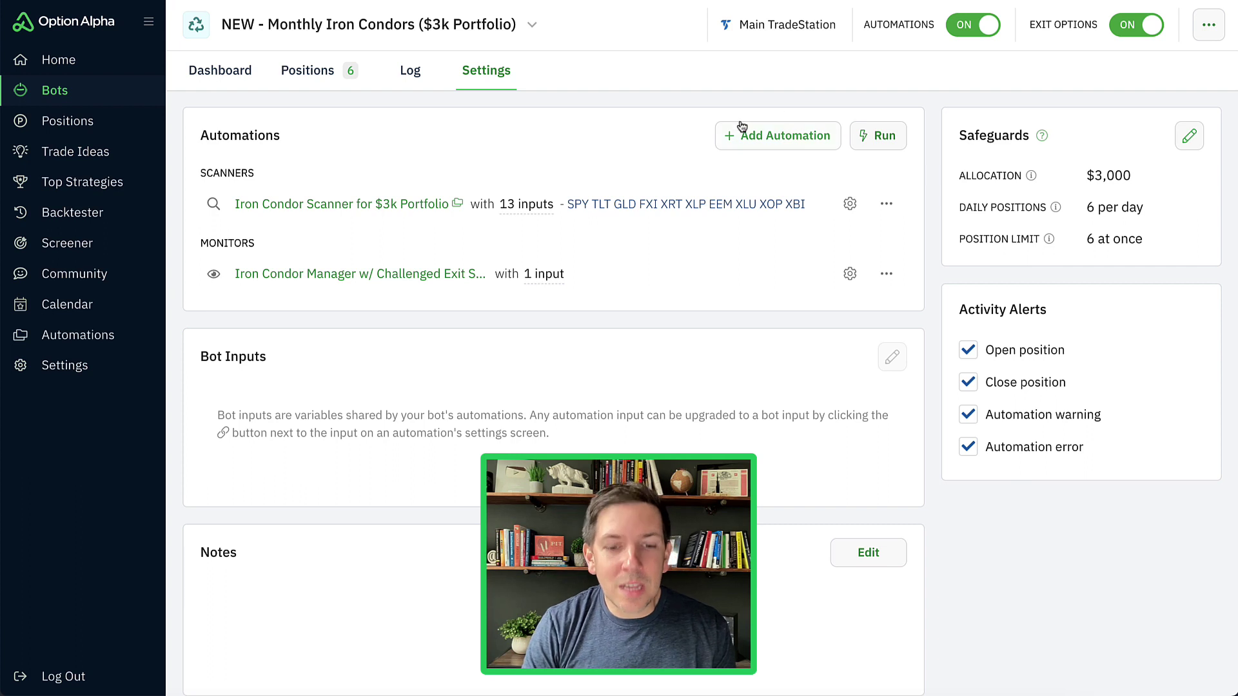
mouse_move(535, 171)
left_mouse_down()
mouse_move(258, 171)
mouse_move(188, 226)
mouse_move(589, 237)
mouse_move(912, 227)
mouse_move(726, 179)
mouse_move(526, 177)
left_mouse_up()
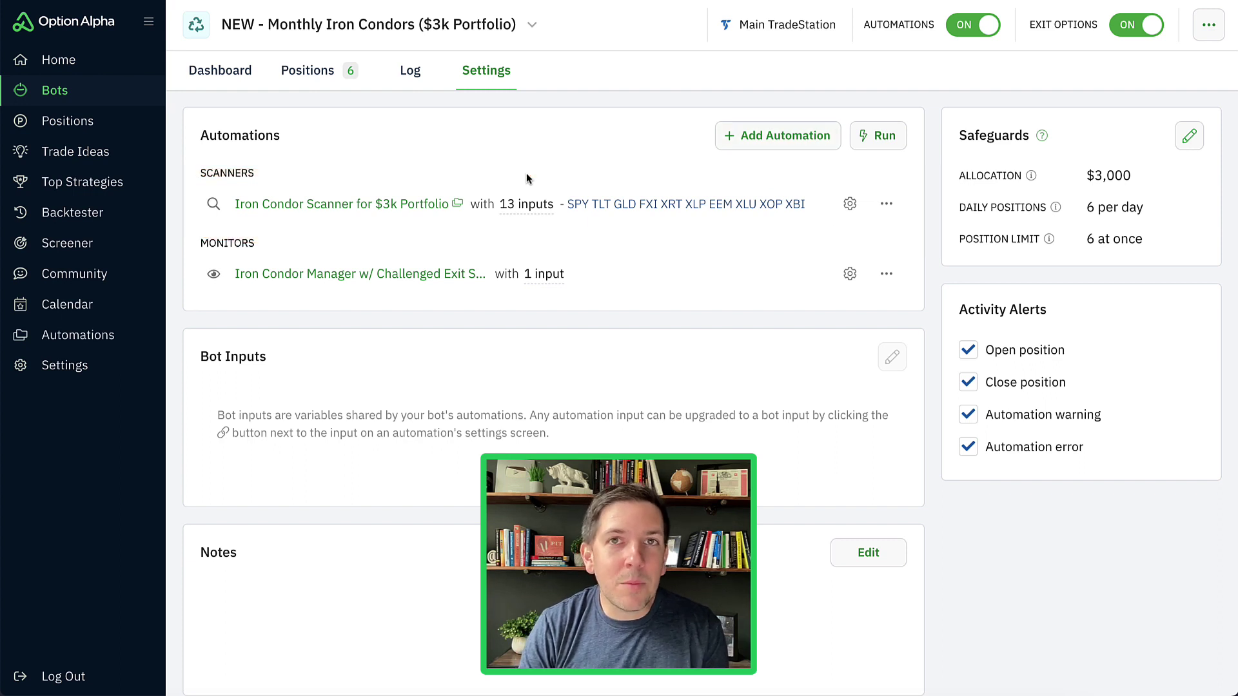
- Open the Iron Condor Scanner editor and show the Loop Ticker Symbols step's options menu
left_click(470, 213)
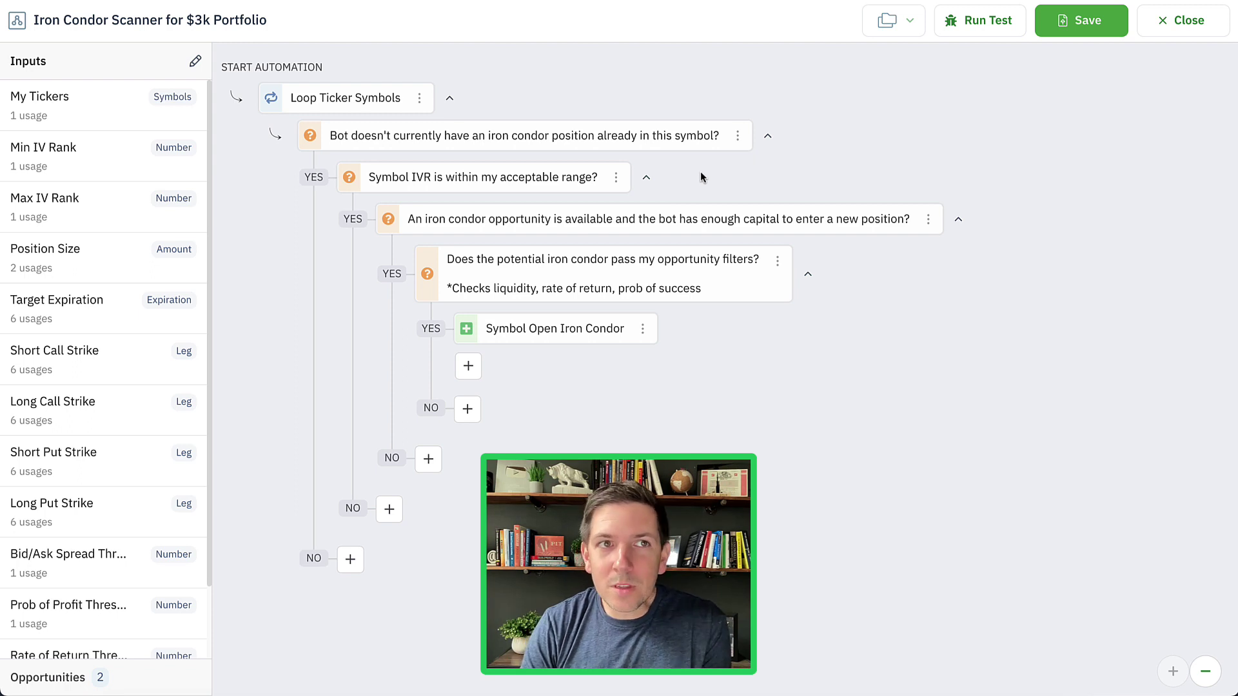
left_click(420, 98)
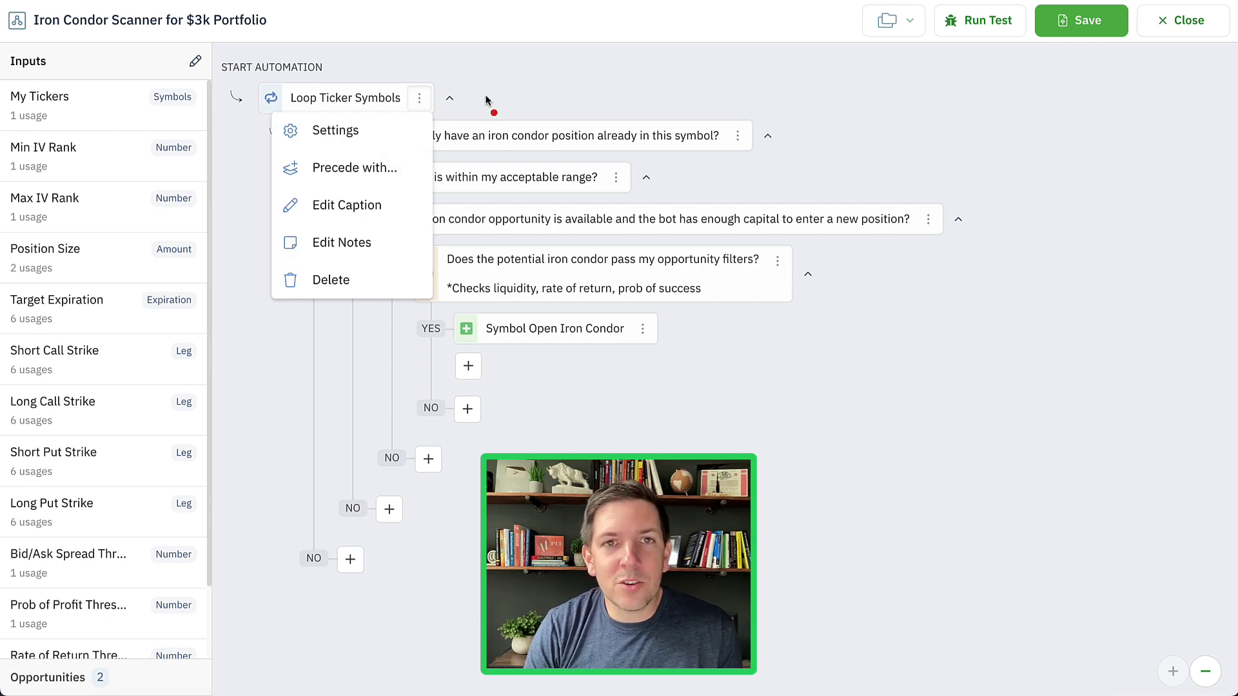
mouse_move(554, 47)
left_mouse_down()
mouse_move(416, 72)
mouse_move(457, 78)
left_mouse_up()
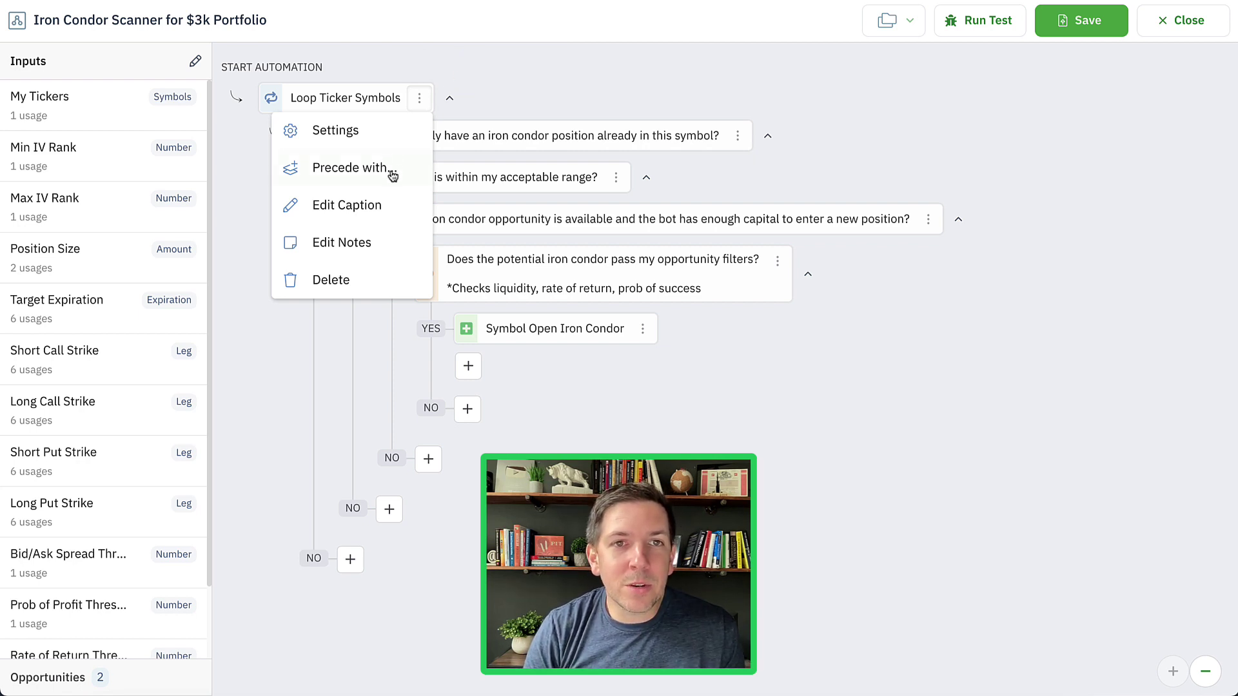
left_click(422, 99)
left_click(422, 99)
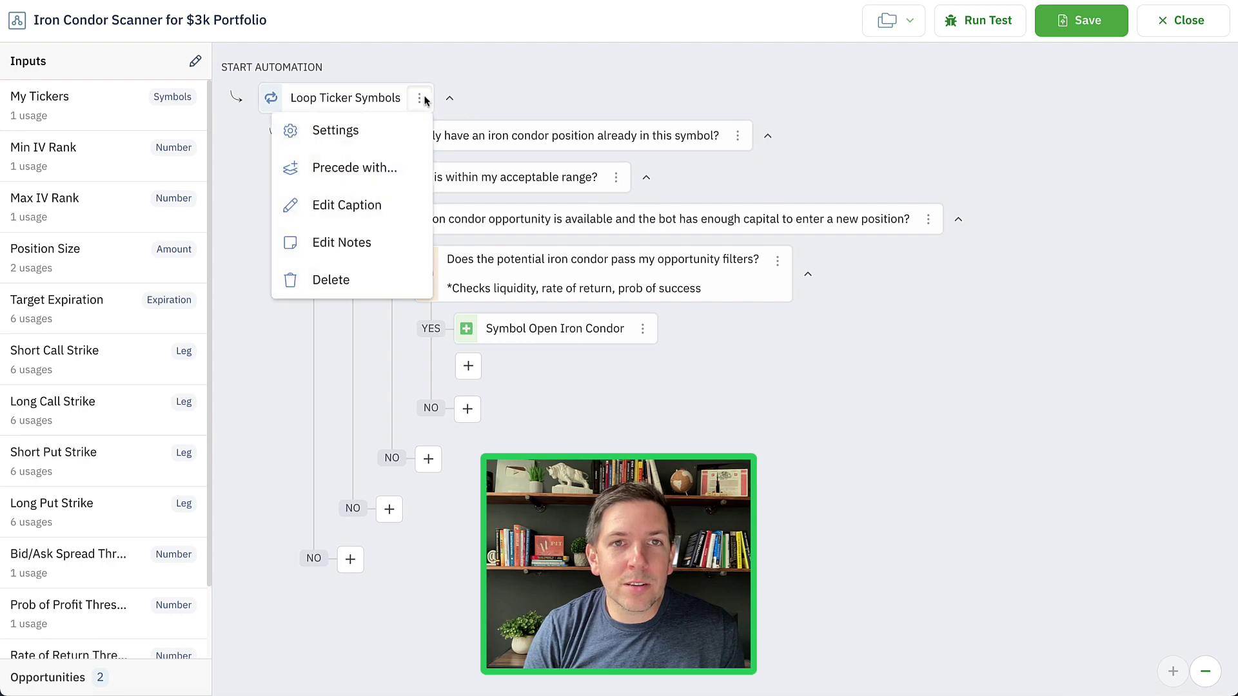
- Insert a Decision step before Loop Ticker Symbols and browse its General conditions
left_click(399, 169)
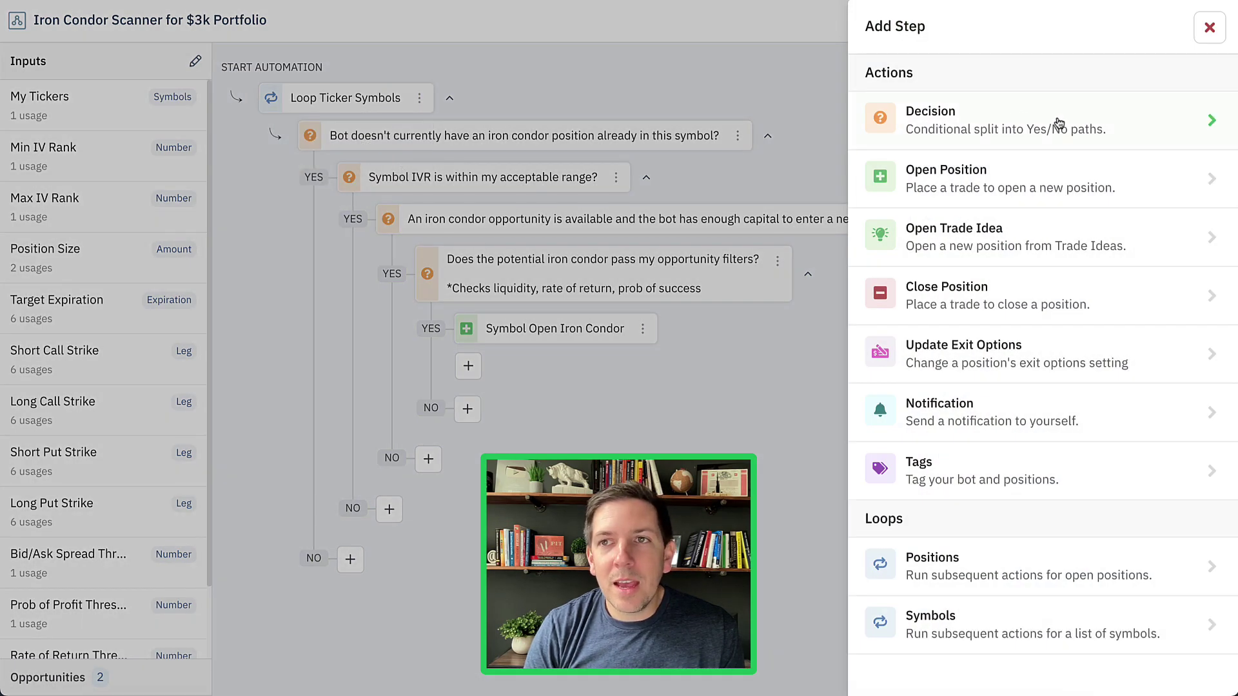
left_click(1147, 123)
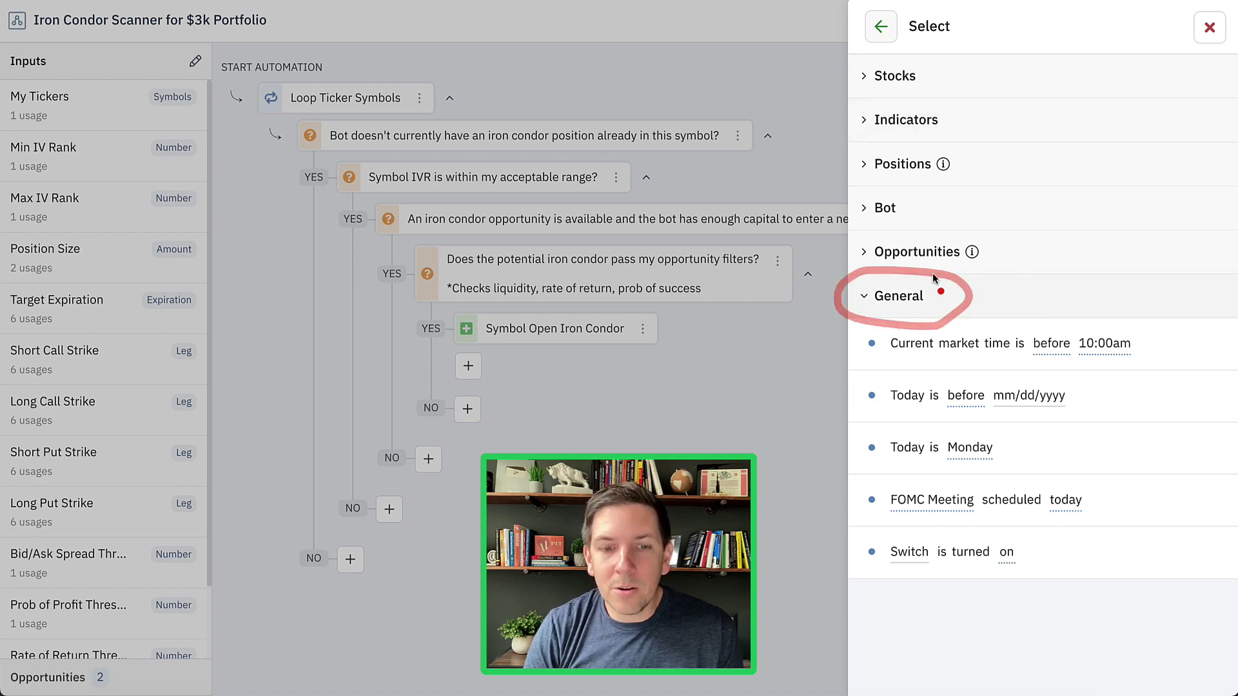
mouse_move(760, 447)
left_mouse_down()
mouse_move(850, 545)
mouse_move(812, 534)
mouse_move(855, 515)
left_mouse_up()
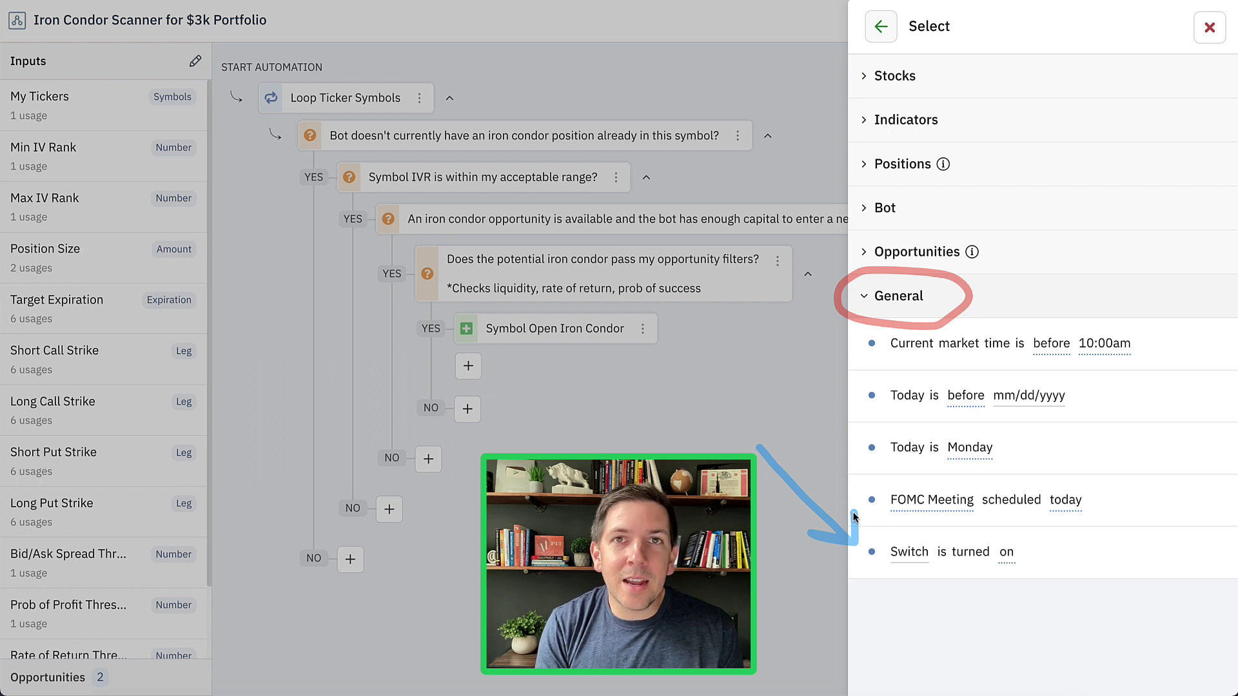
left_click_drag(855, 516, 864, 548)
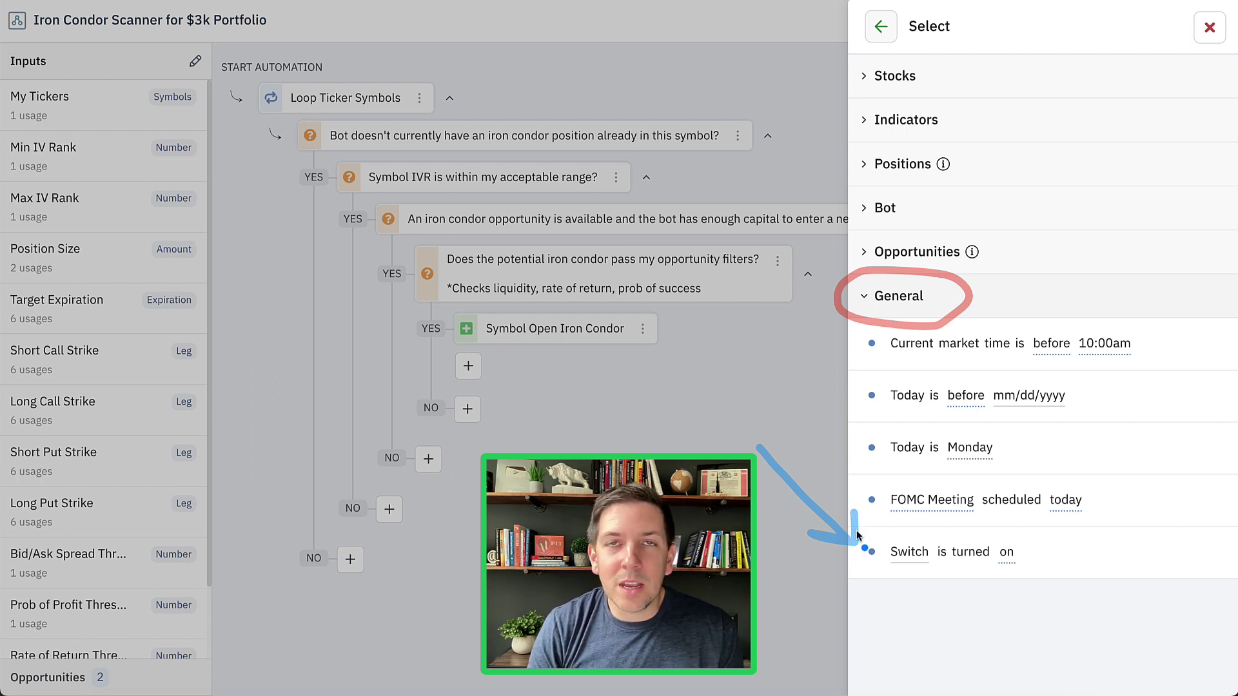
key("Escape")
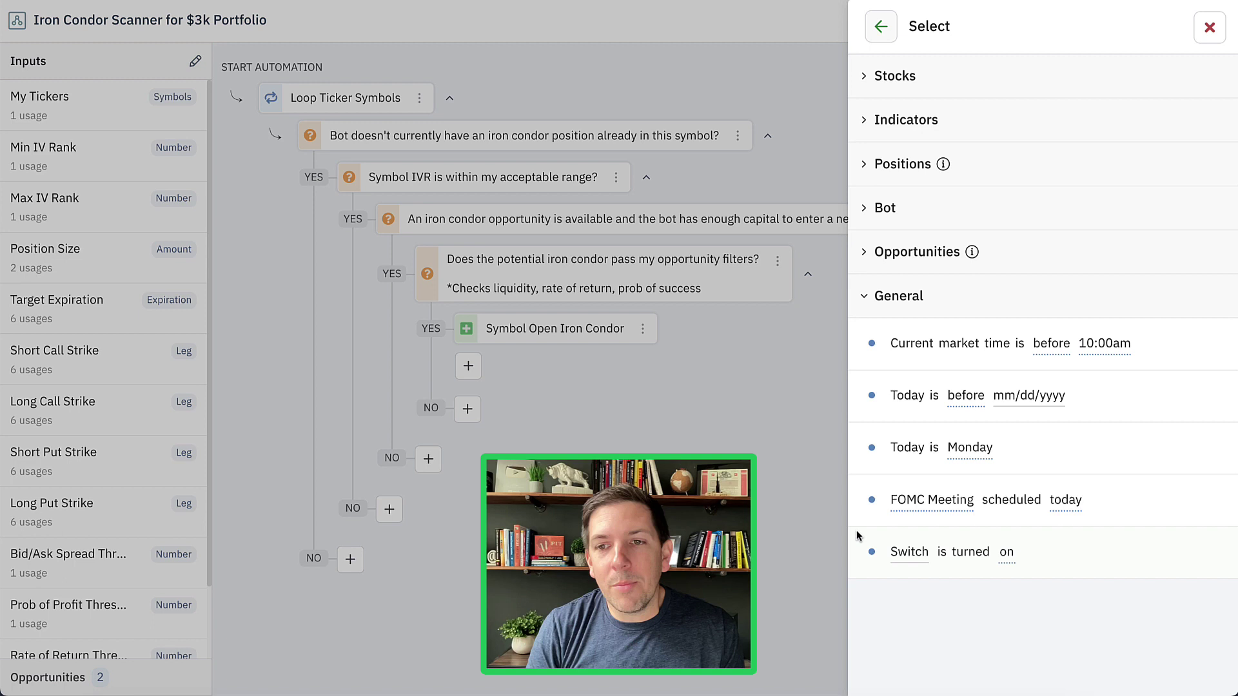
- Use the 'Switch is turned on' condition with a new switch input labelled 'Turn Off Scanner'
left_click(1078, 555)
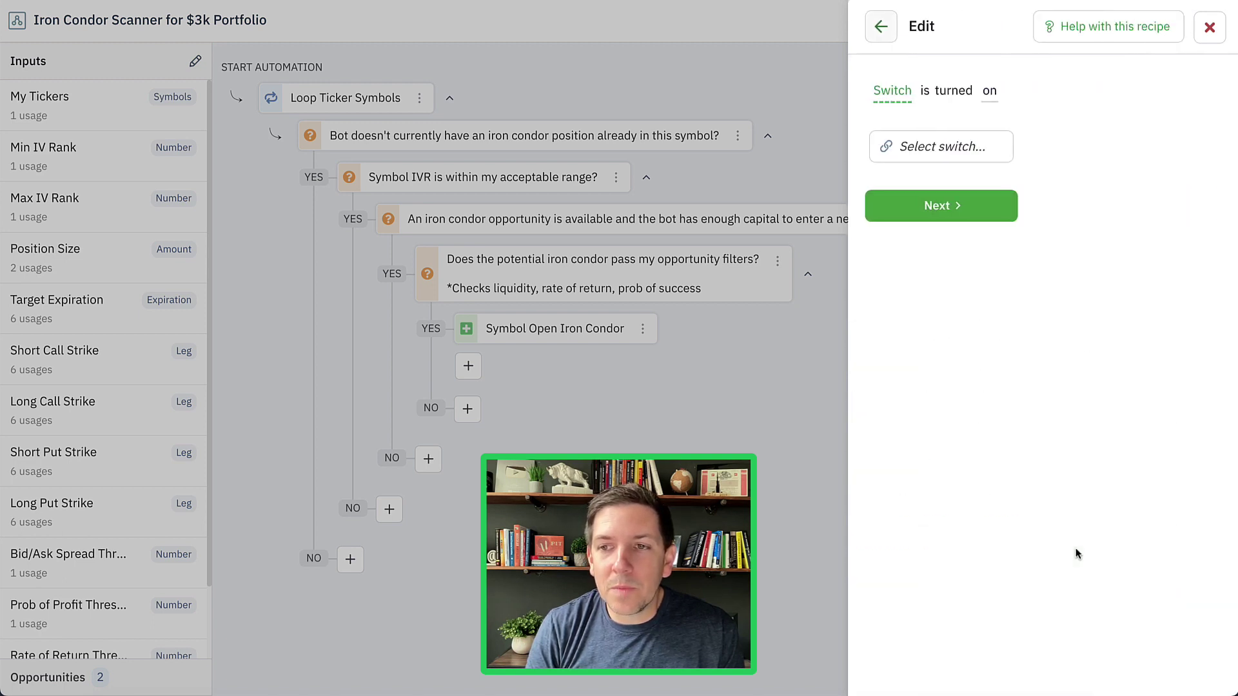
left_click(928, 153)
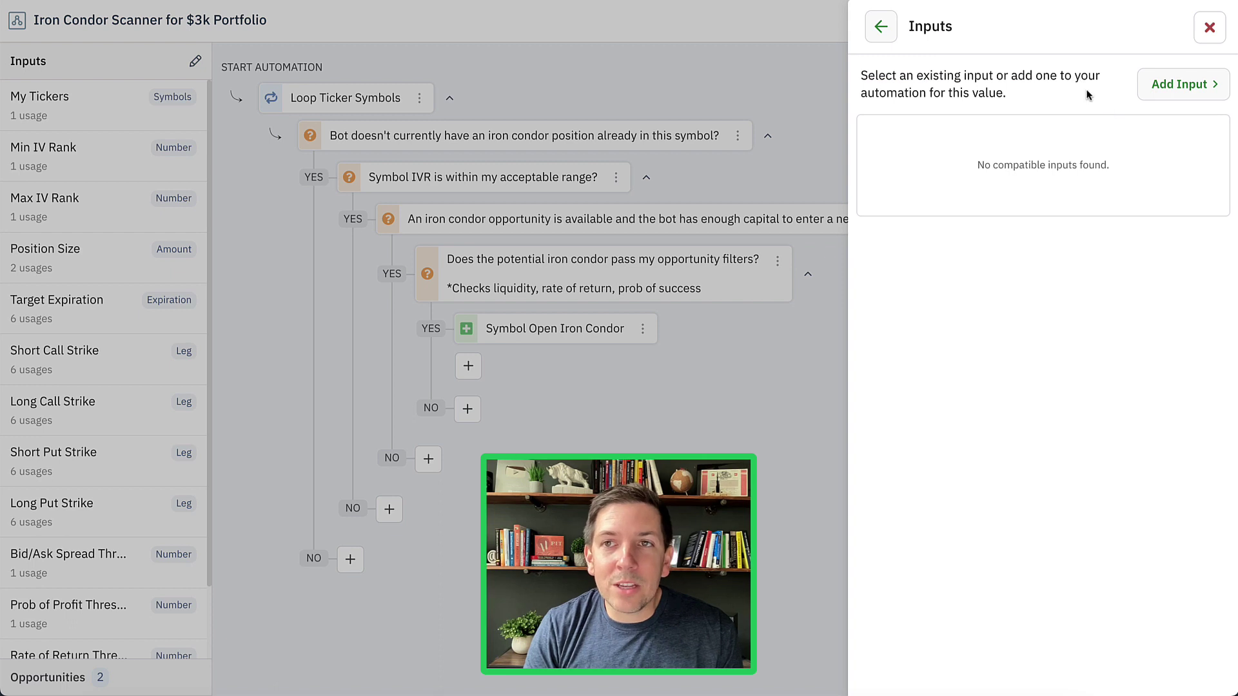
left_click(1179, 85)
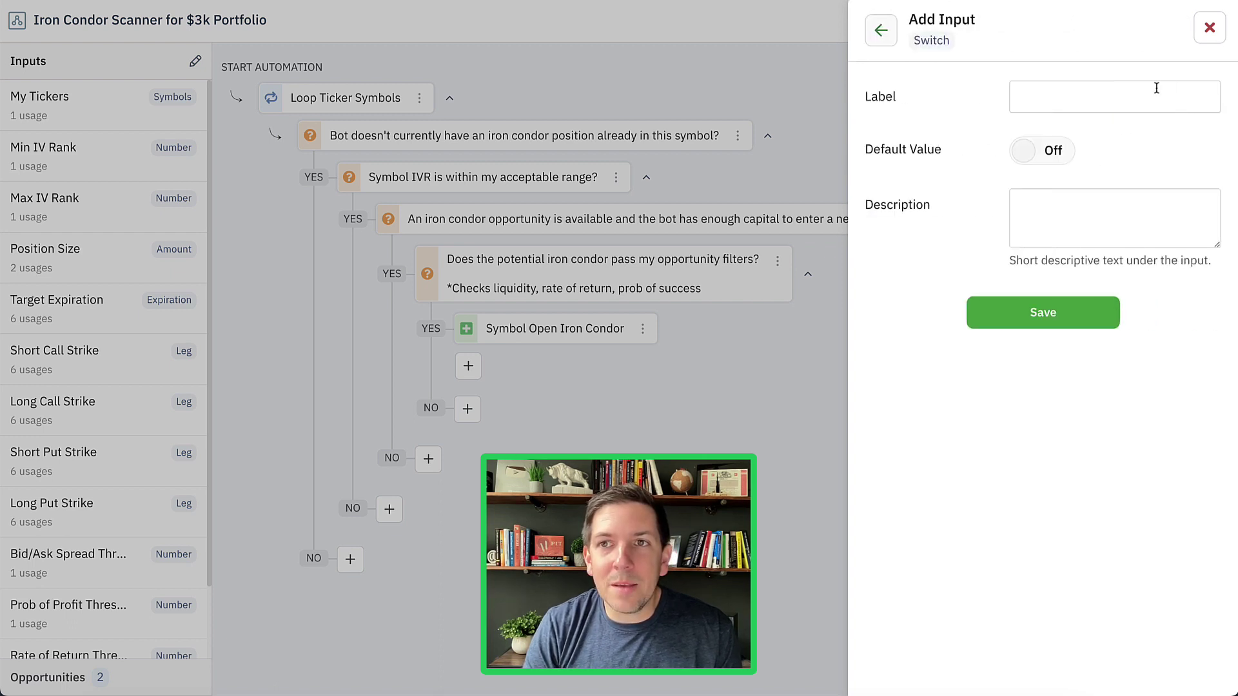
left_click(1125, 95)
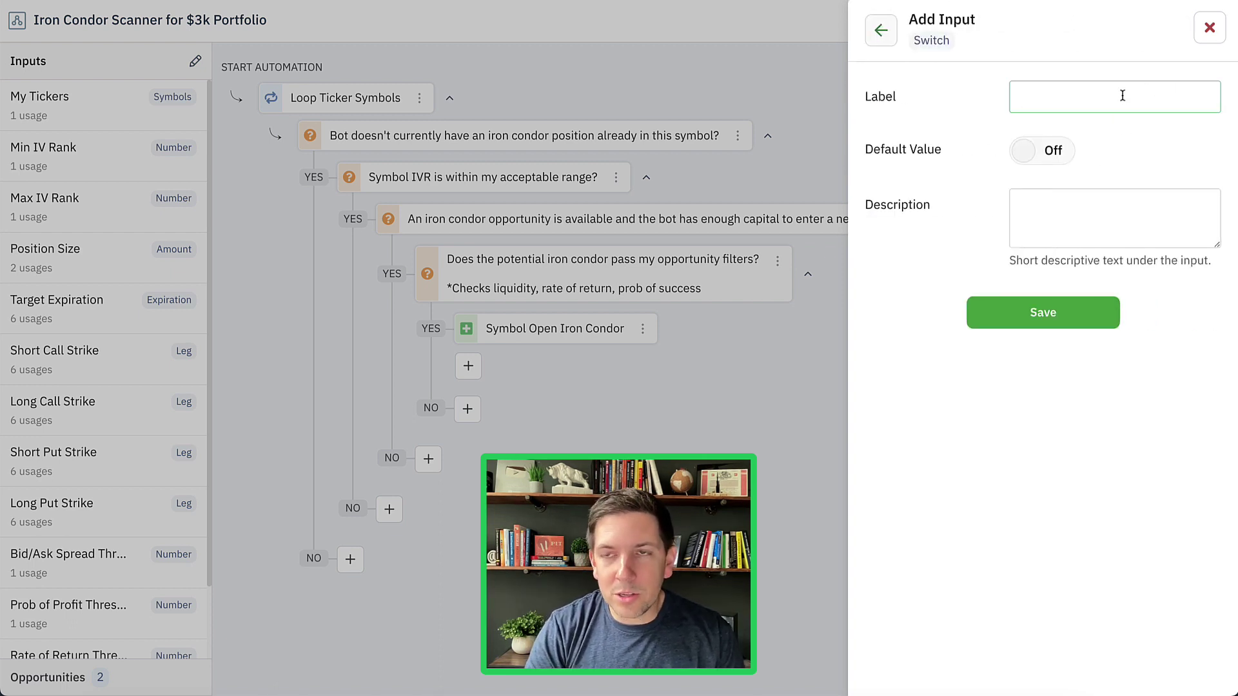
type("Turn Off")
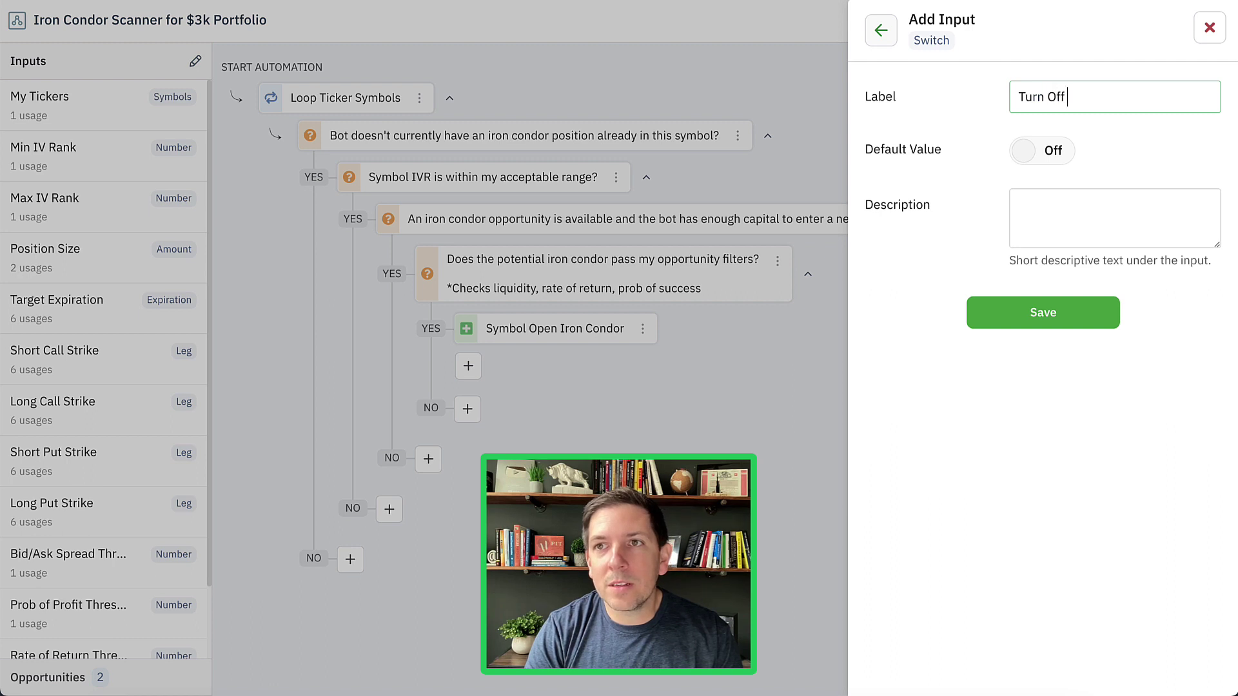
type(" Scanner")
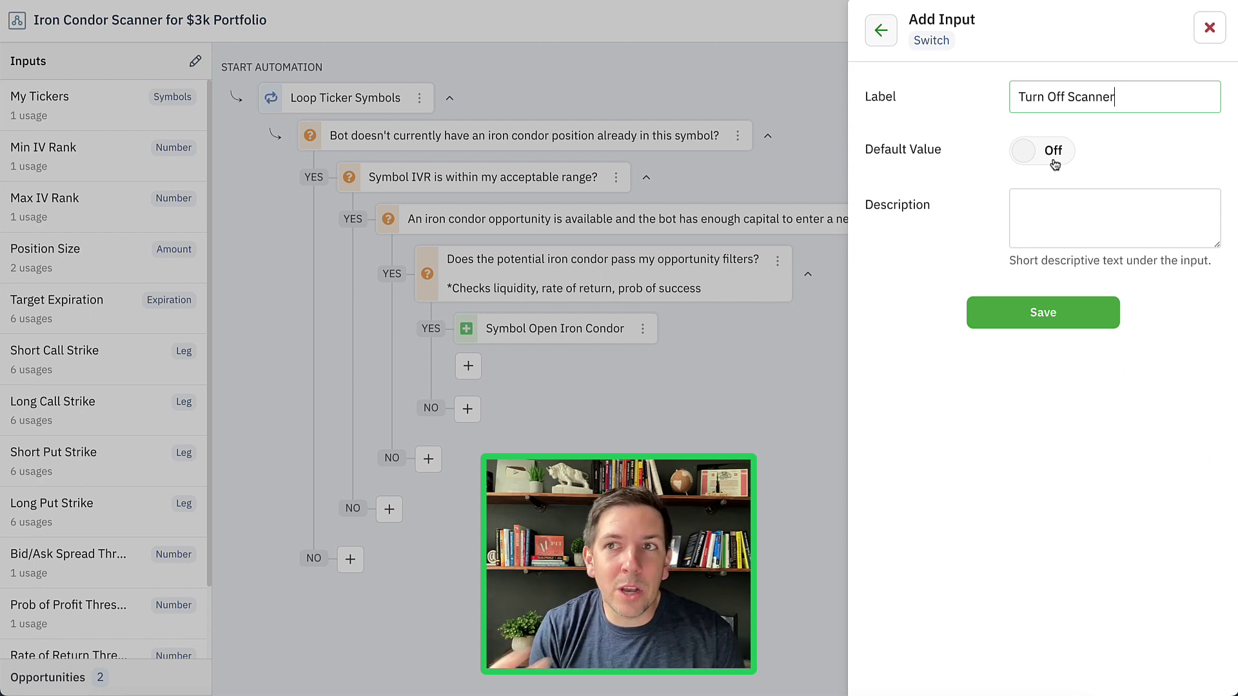
- Relabel the input 'Disable Scanner' and describe that ON stops the bot running the scanner
left_click(1065, 97)
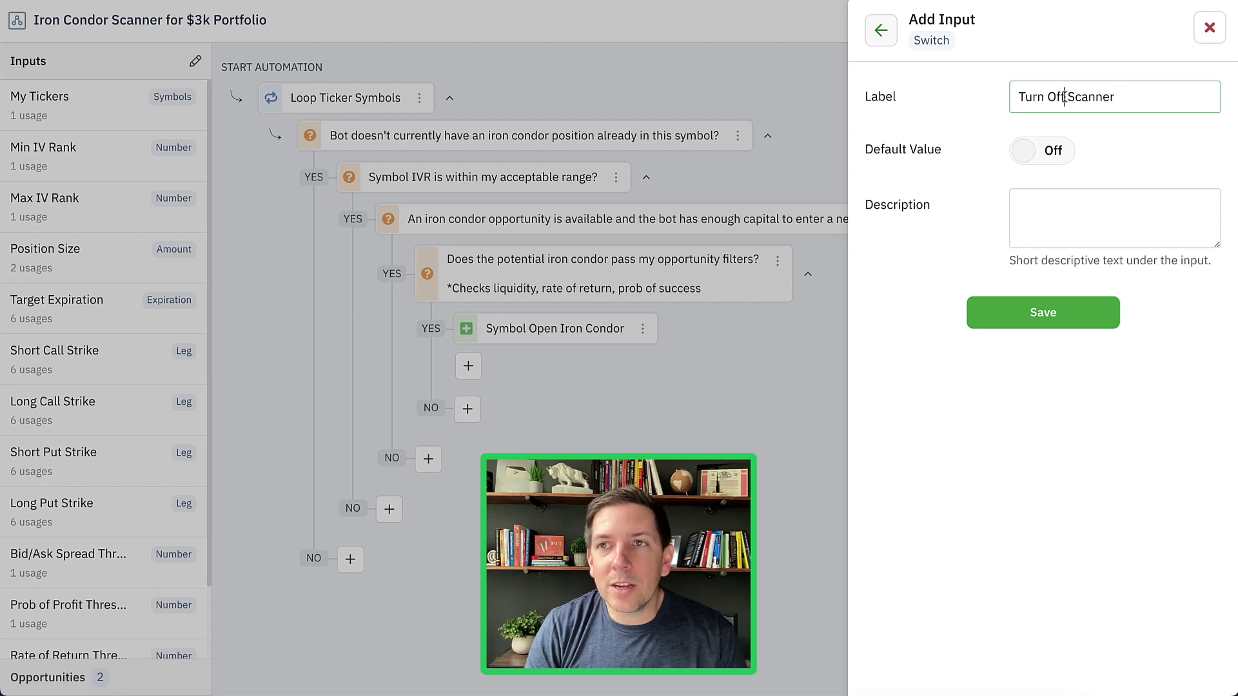
left_click_drag(1065, 97, 1000, 102)
type("Disabl")
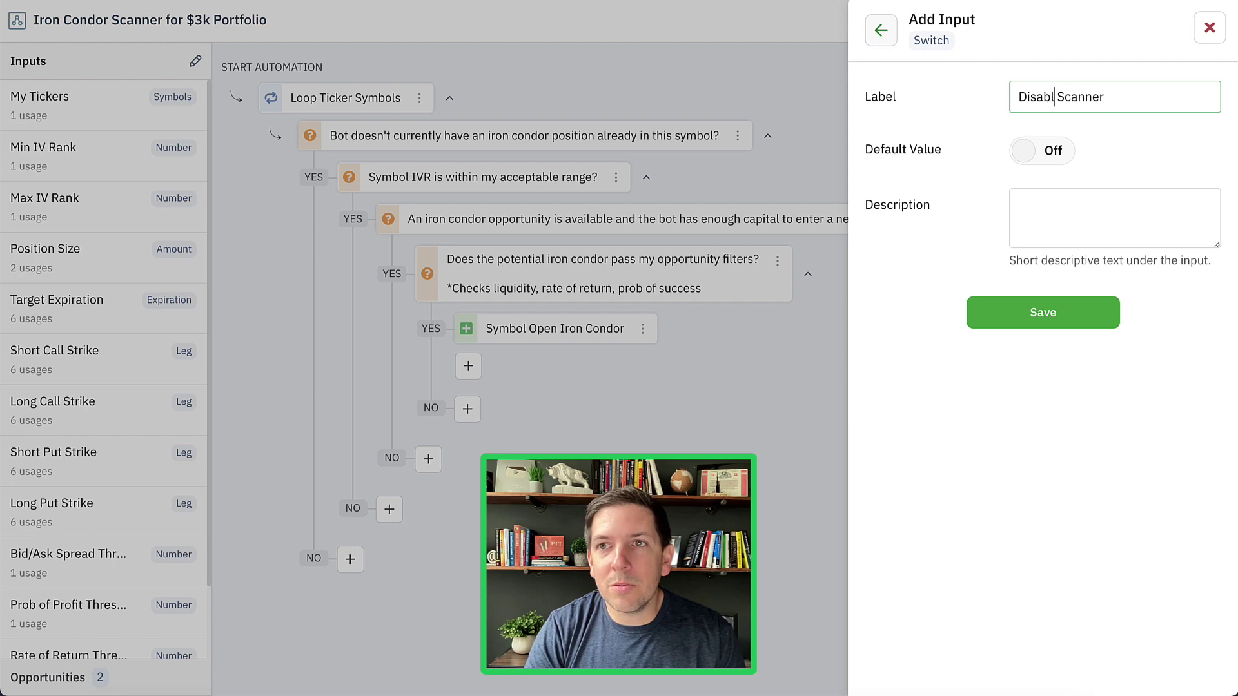
type("e")
left_click(1068, 205)
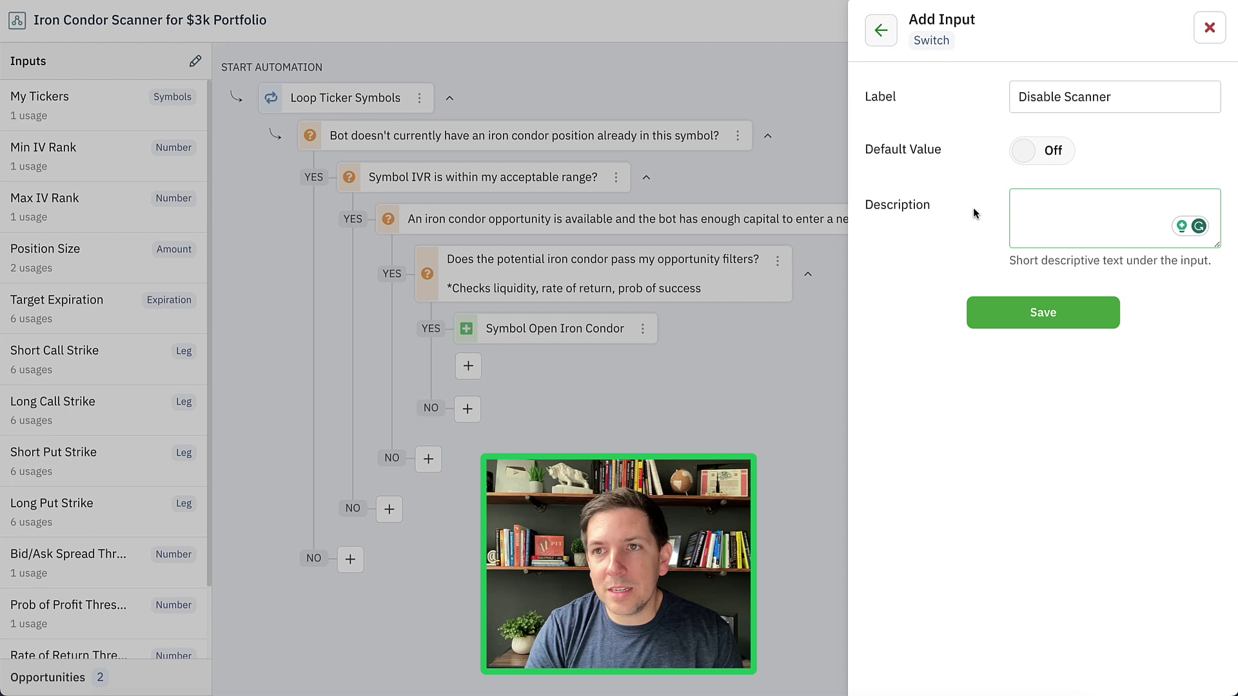
type("If switch ")
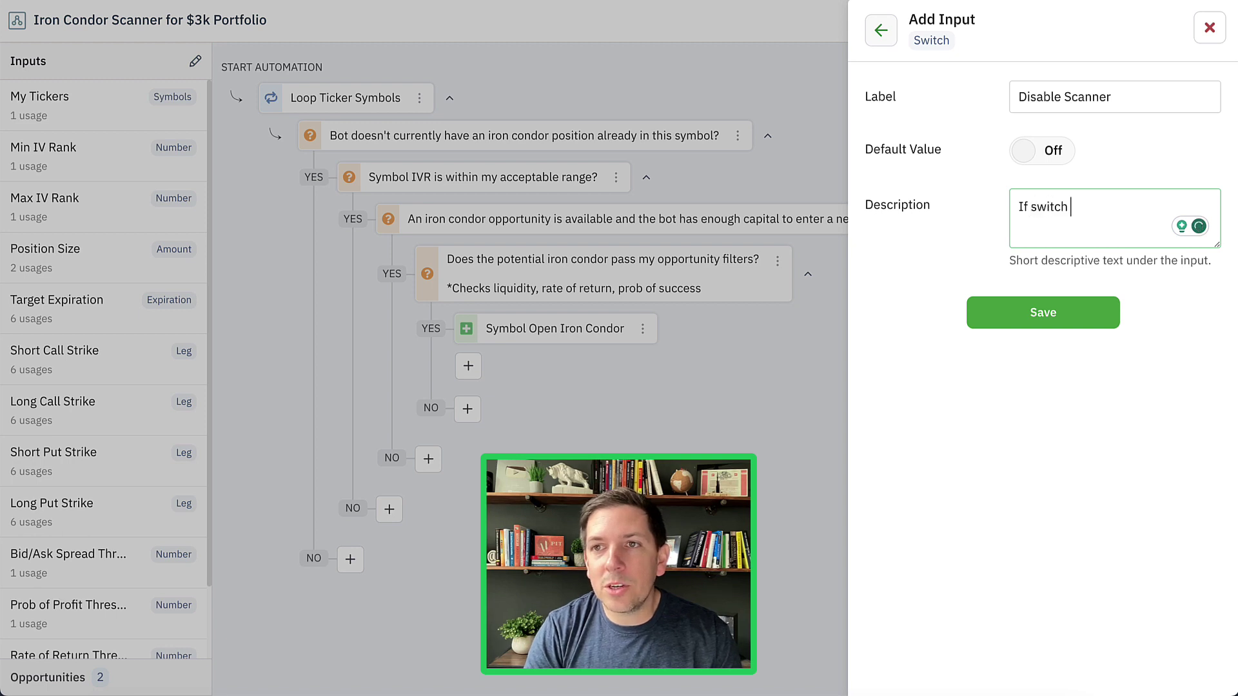
type("is turned ON then")
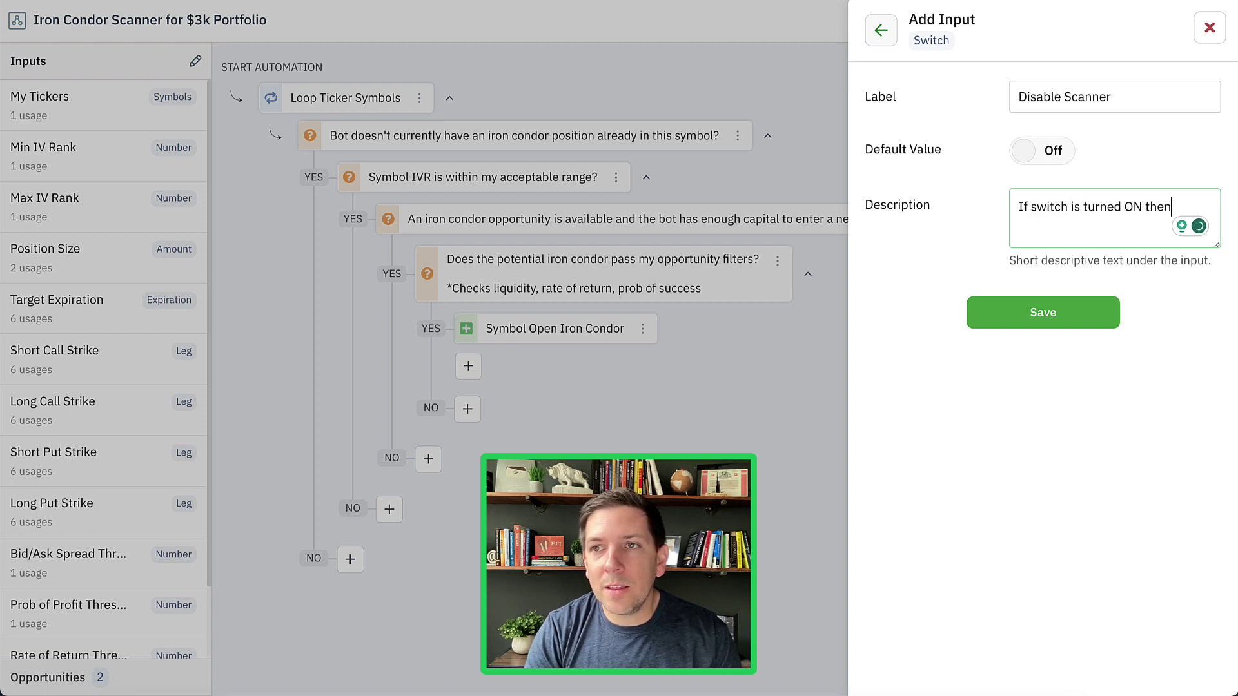
type(" the bot will ")
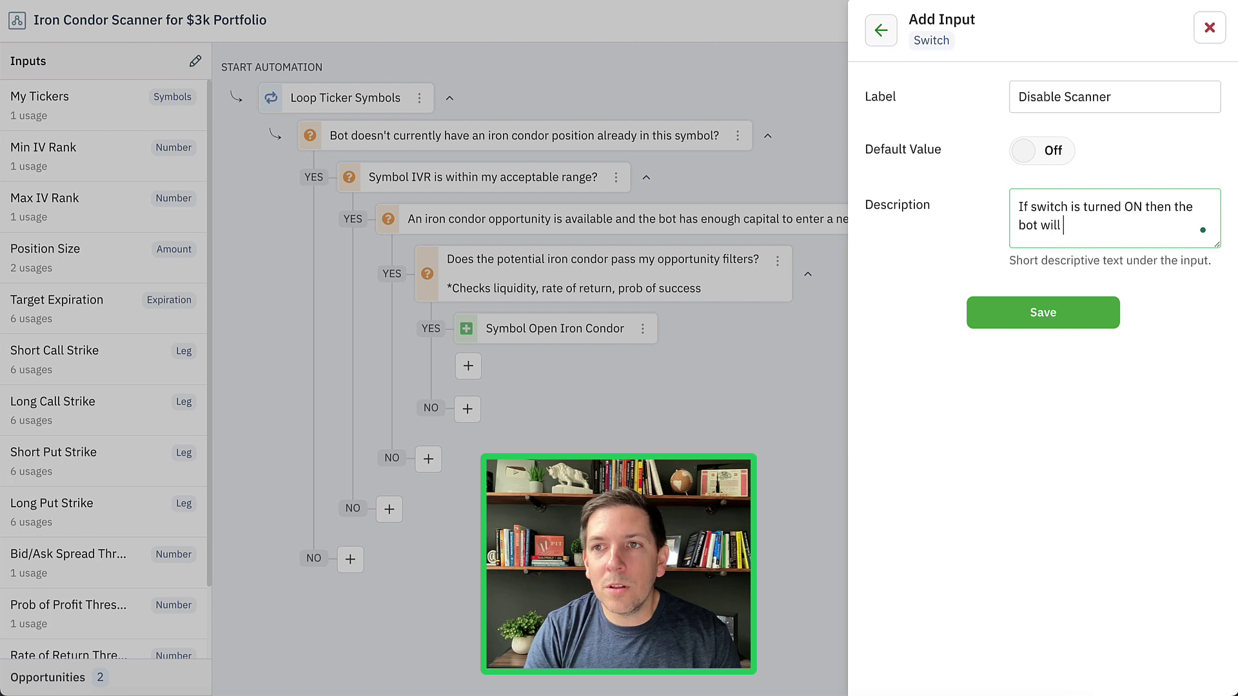
type("not continue run")
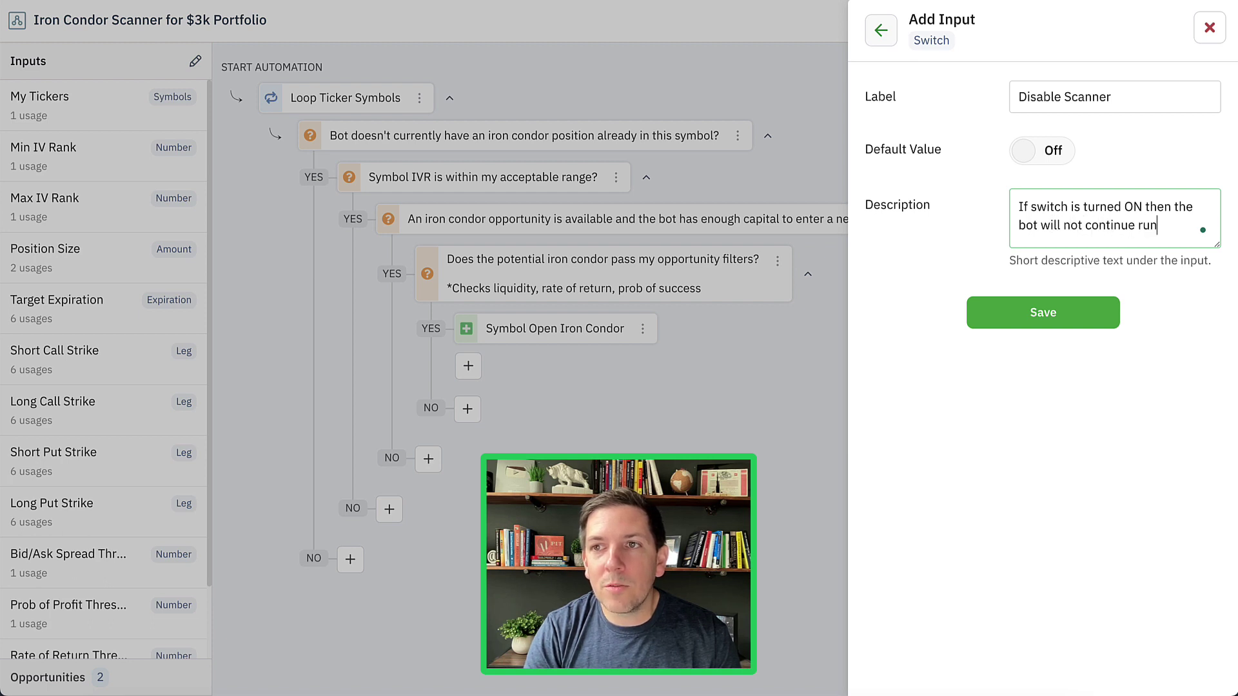
type("ning the scanner.")
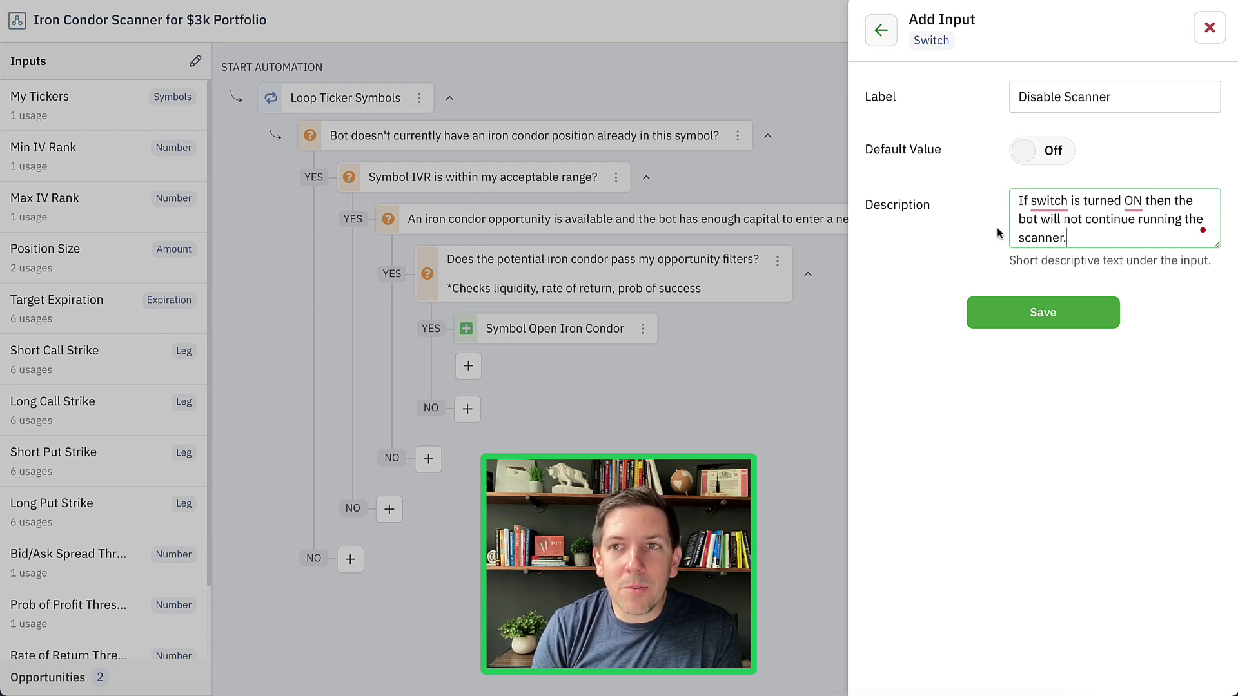
- Save the Disable Scanner switch input and change the condition's state from on to off
left_click(1009, 316)
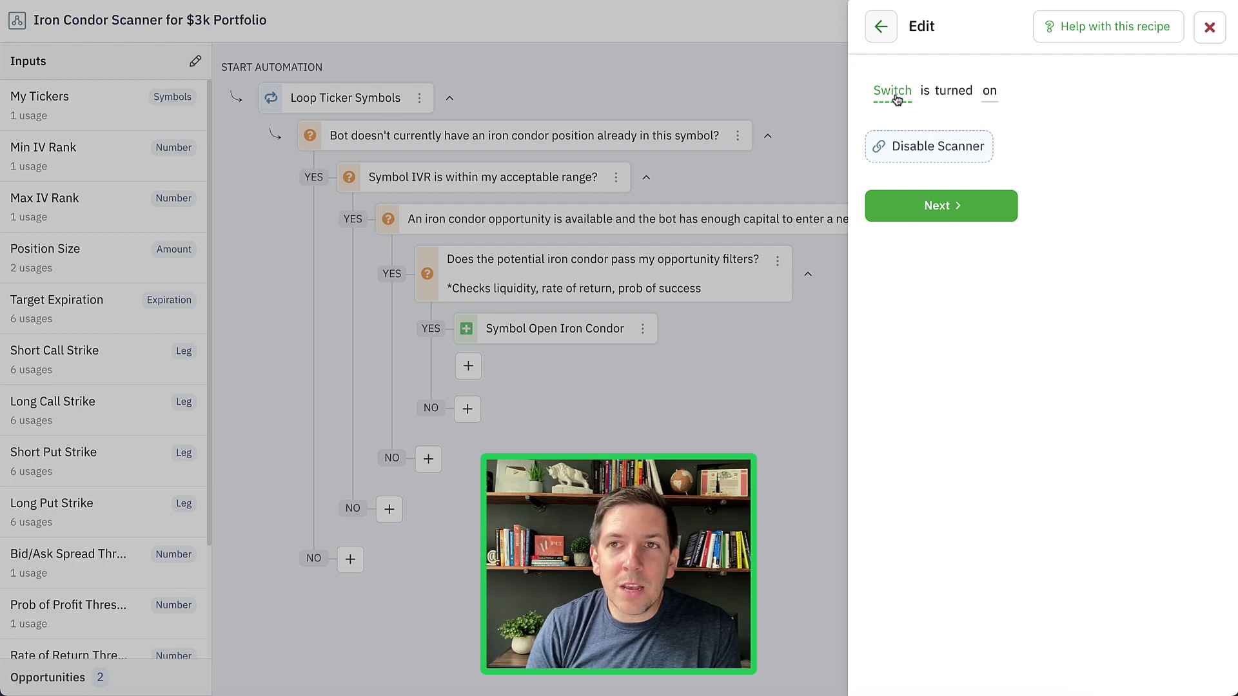
left_click(988, 94)
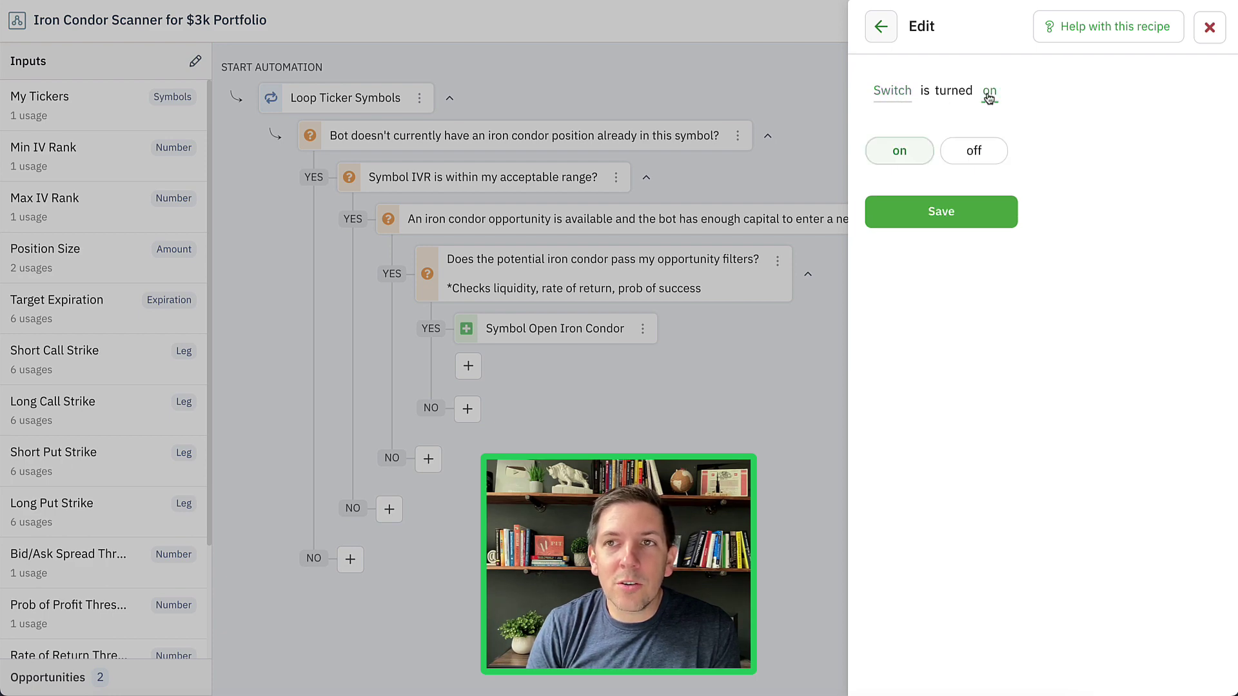
left_click(975, 151)
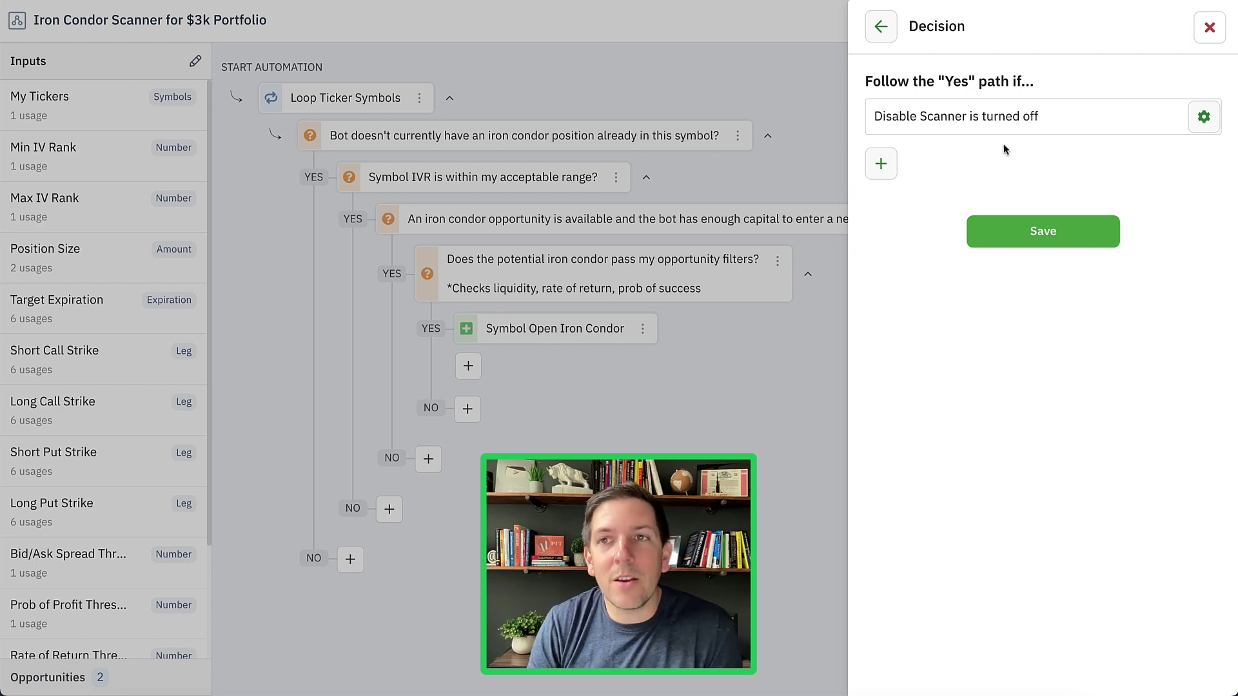
- Add the decision atop the automation tree, with the ticker loop under its Yes path
left_click(1006, 238)
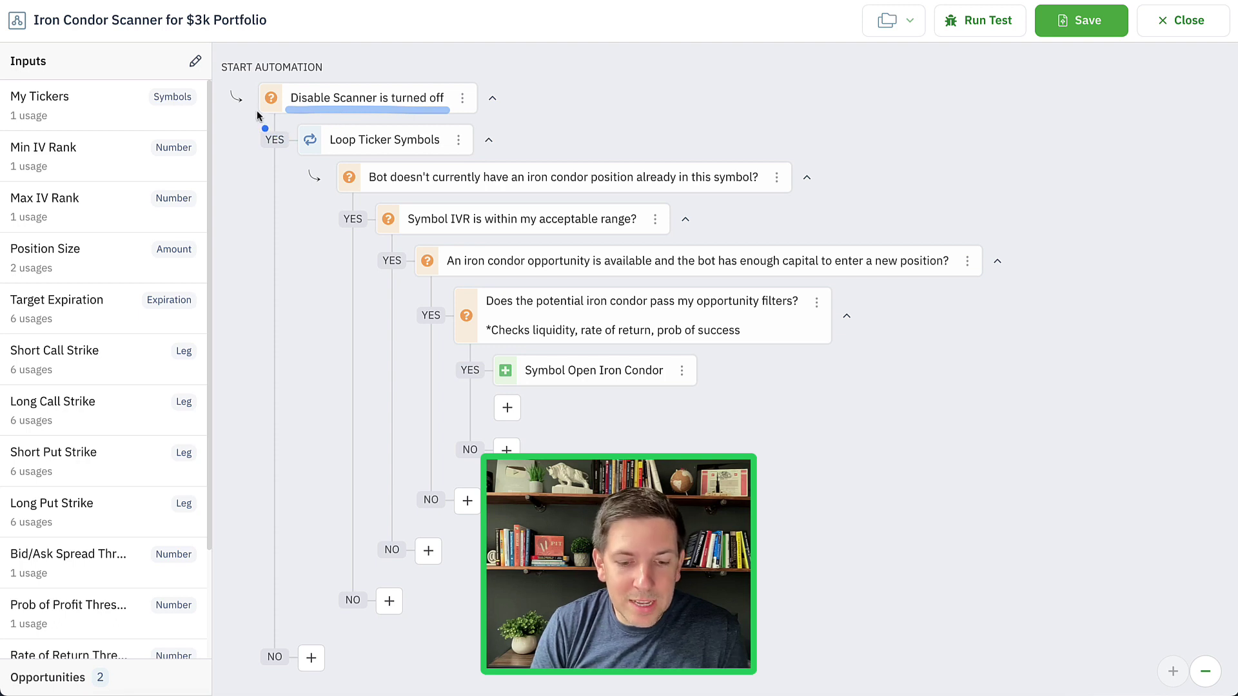
mouse_move(255, 104)
left_mouse_down()
mouse_move(239, 119)
mouse_move(257, 150)
left_mouse_up()
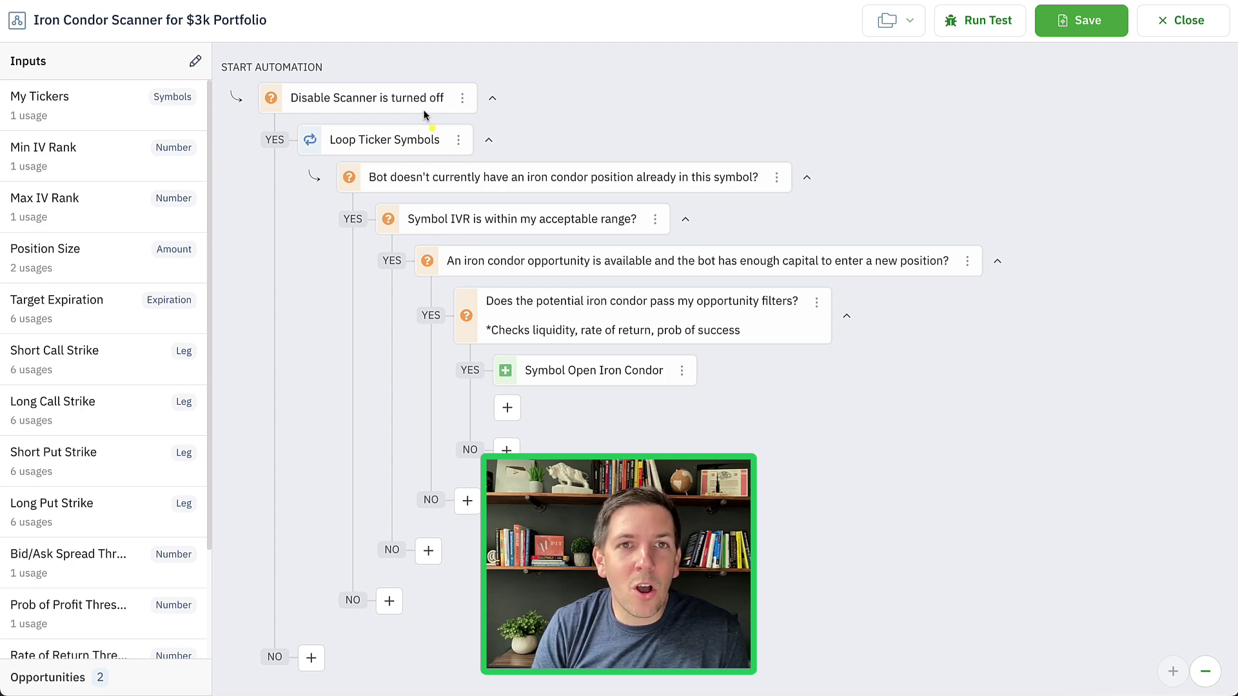
left_click_drag(404, 108, 437, 109)
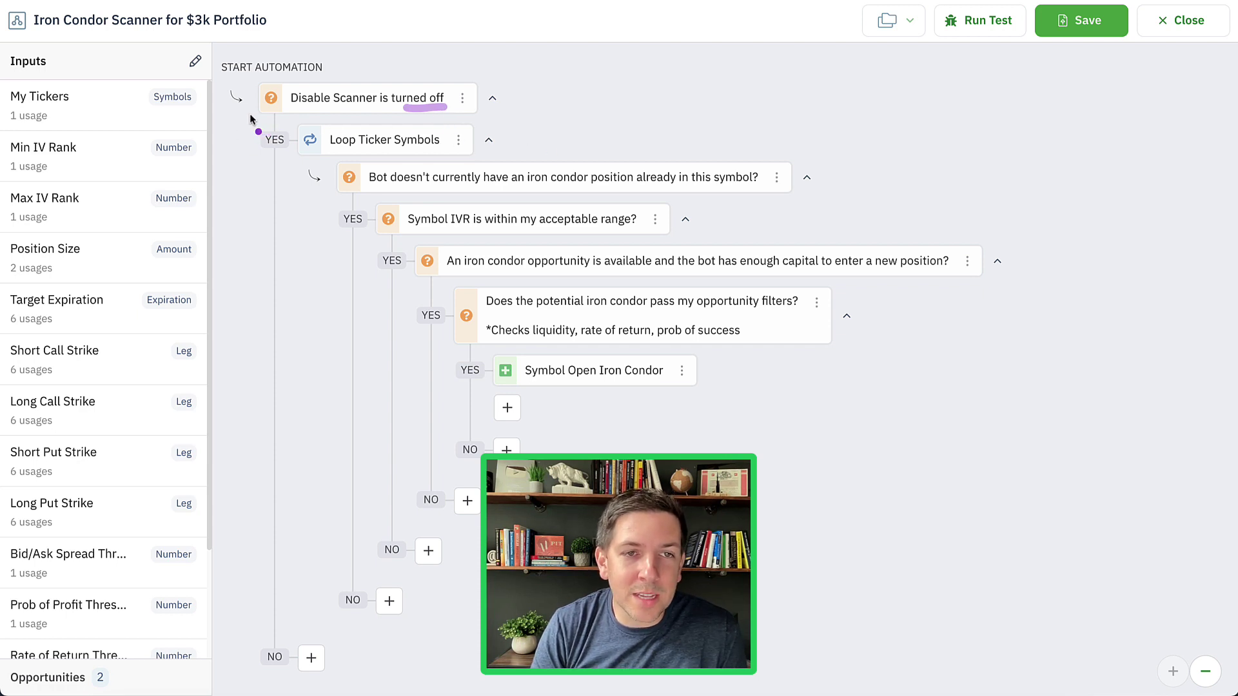
mouse_move(254, 112)
left_mouse_down()
mouse_move(226, 239)
mouse_move(257, 646)
mouse_move(234, 651)
mouse_move(397, 636)
mouse_move(328, 645)
left_mouse_up()
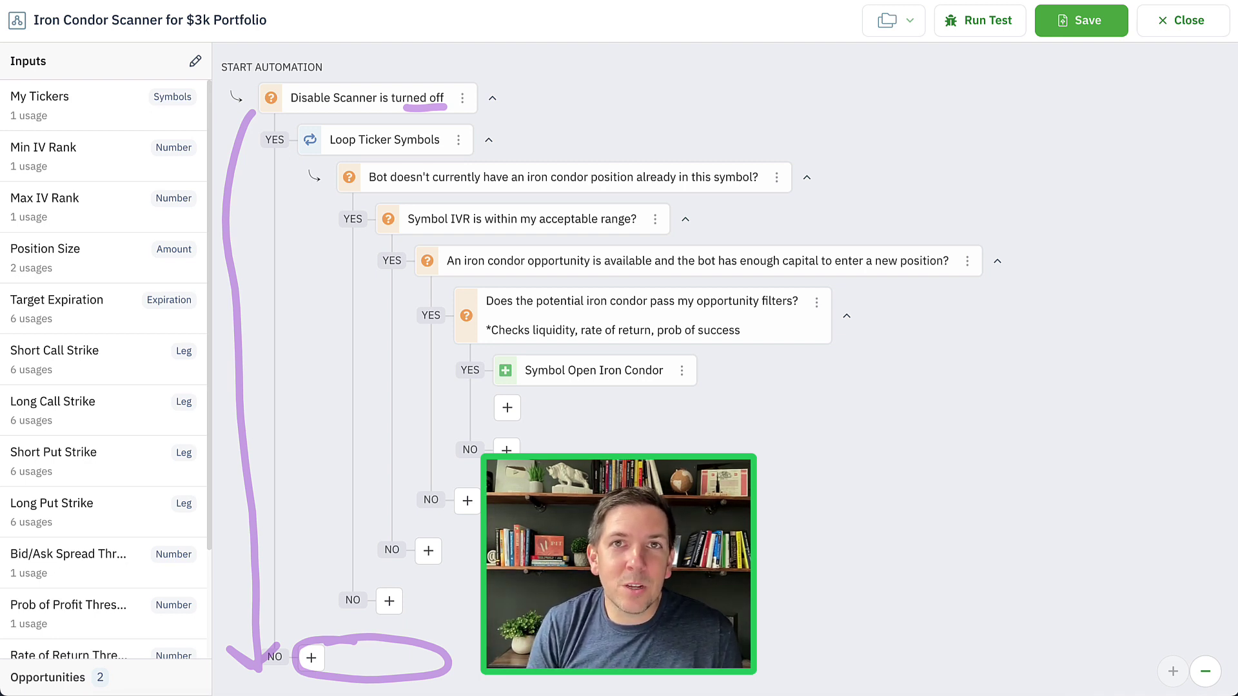
key("Escape")
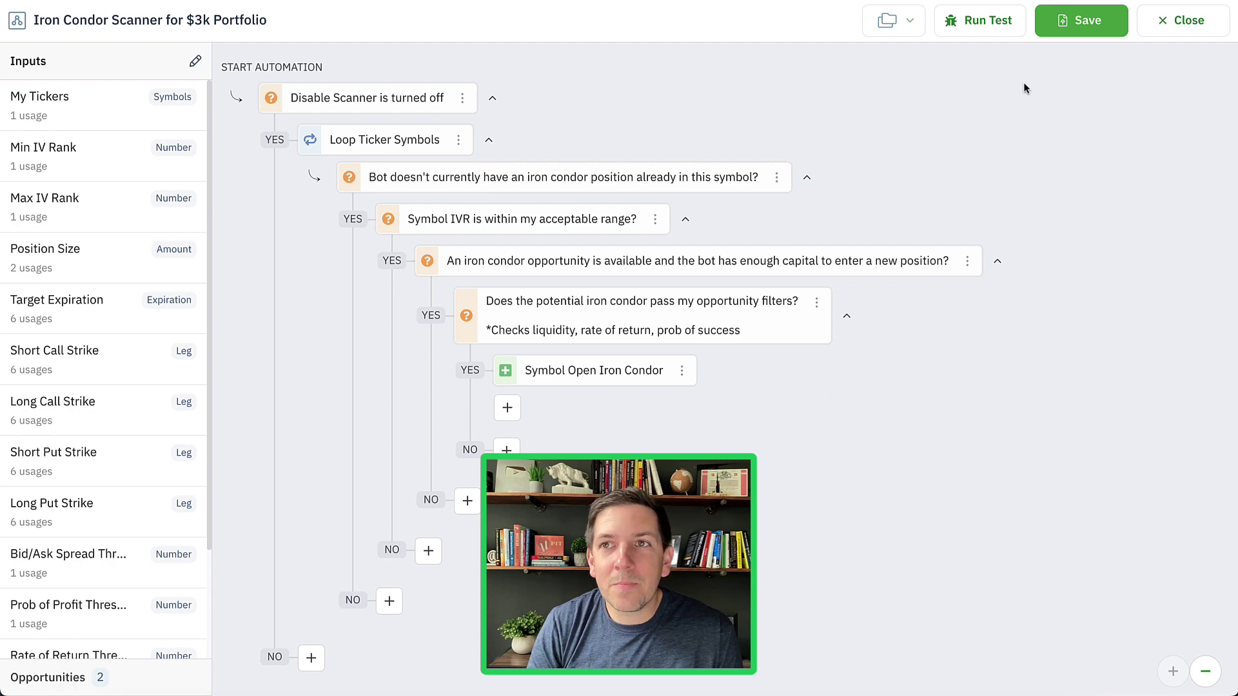
- Save the scanner, then switch its Disable Scanner setting On and save the settings
left_click(1084, 23)
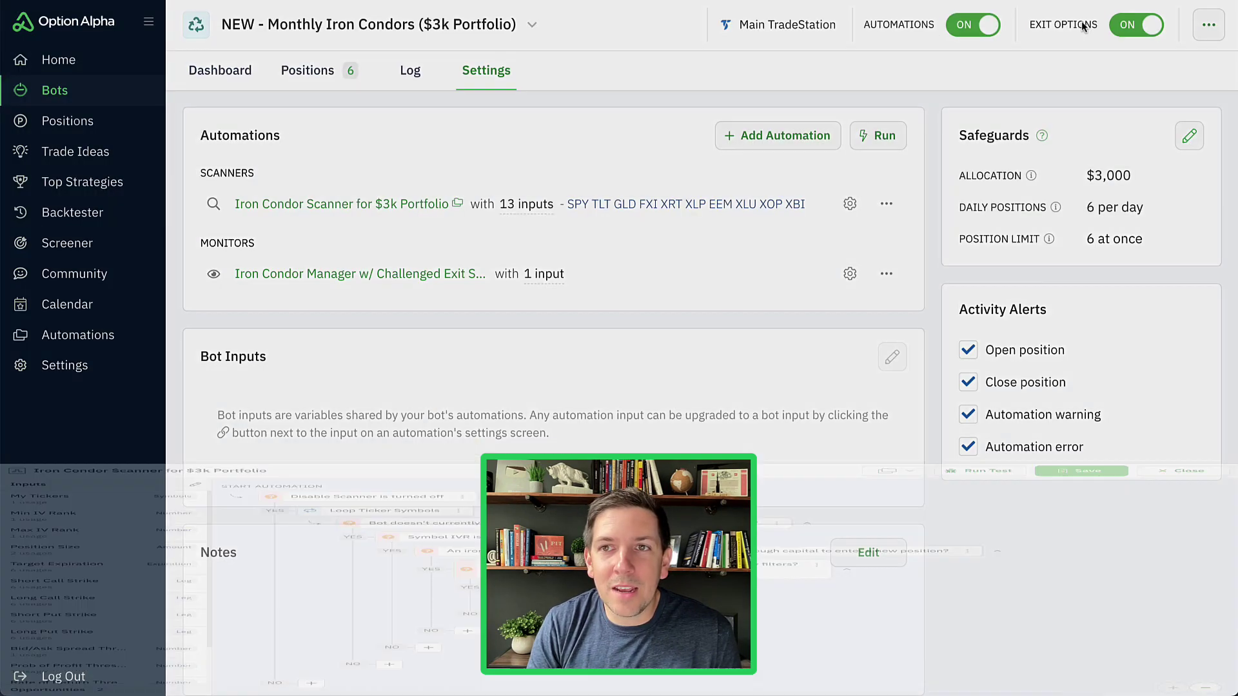
left_click(850, 205)
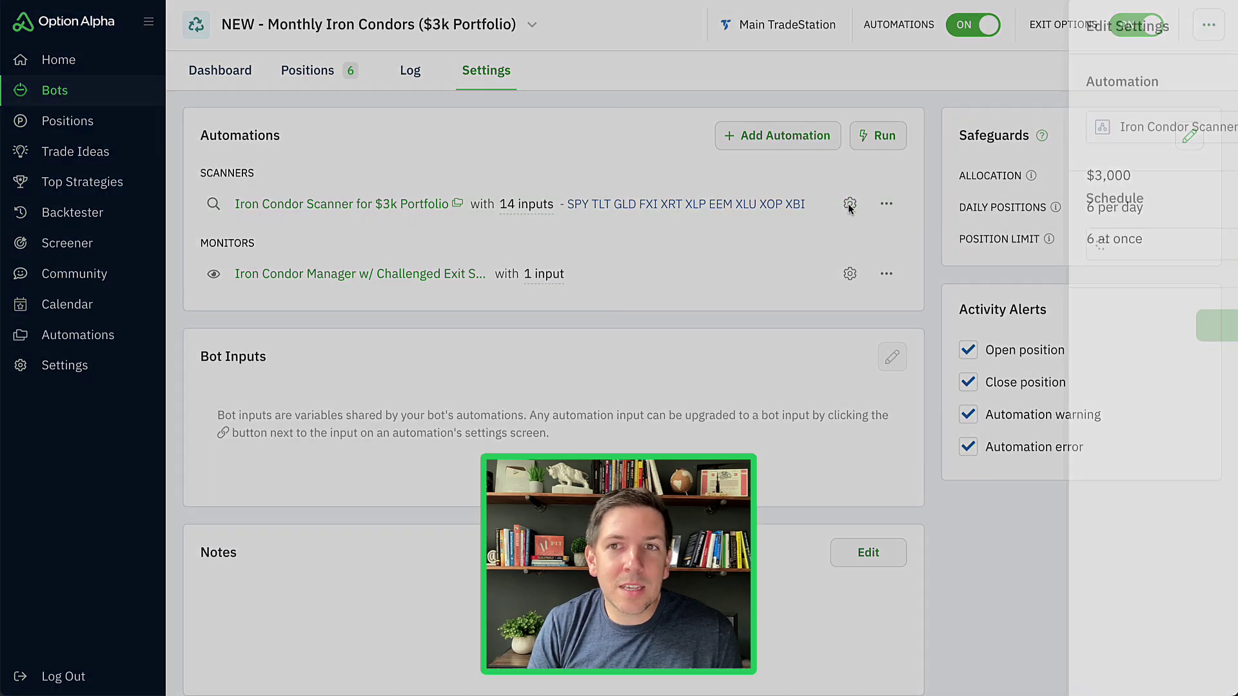
scroll(992, 218, "down", 14)
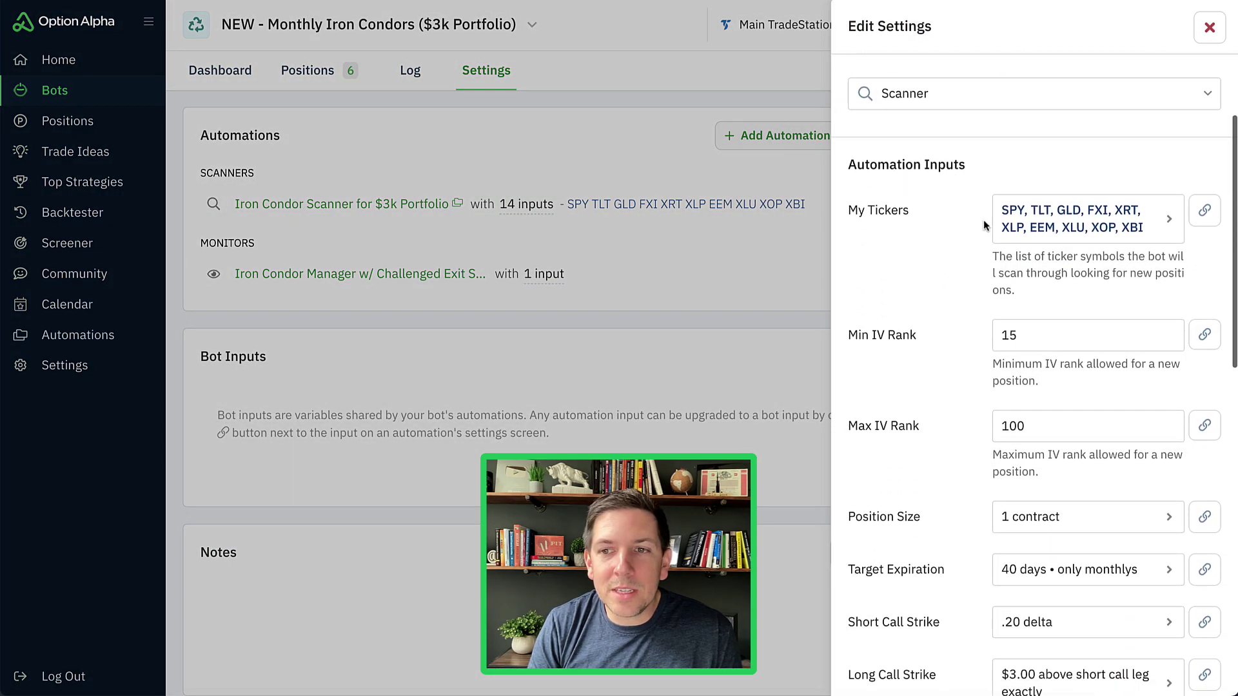
scroll(977, 221, "down", 4)
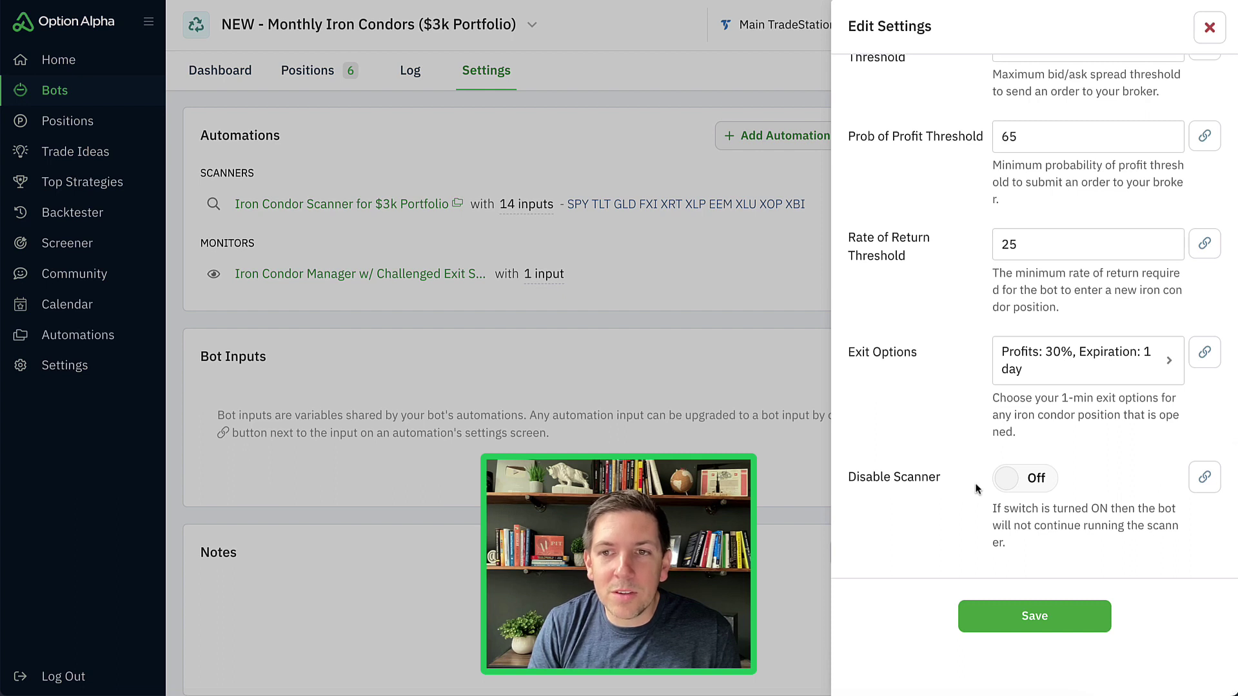
mouse_move(1065, 453)
left_mouse_down()
mouse_move(878, 452)
mouse_move(838, 509)
mouse_move(1098, 557)
left_mouse_up()
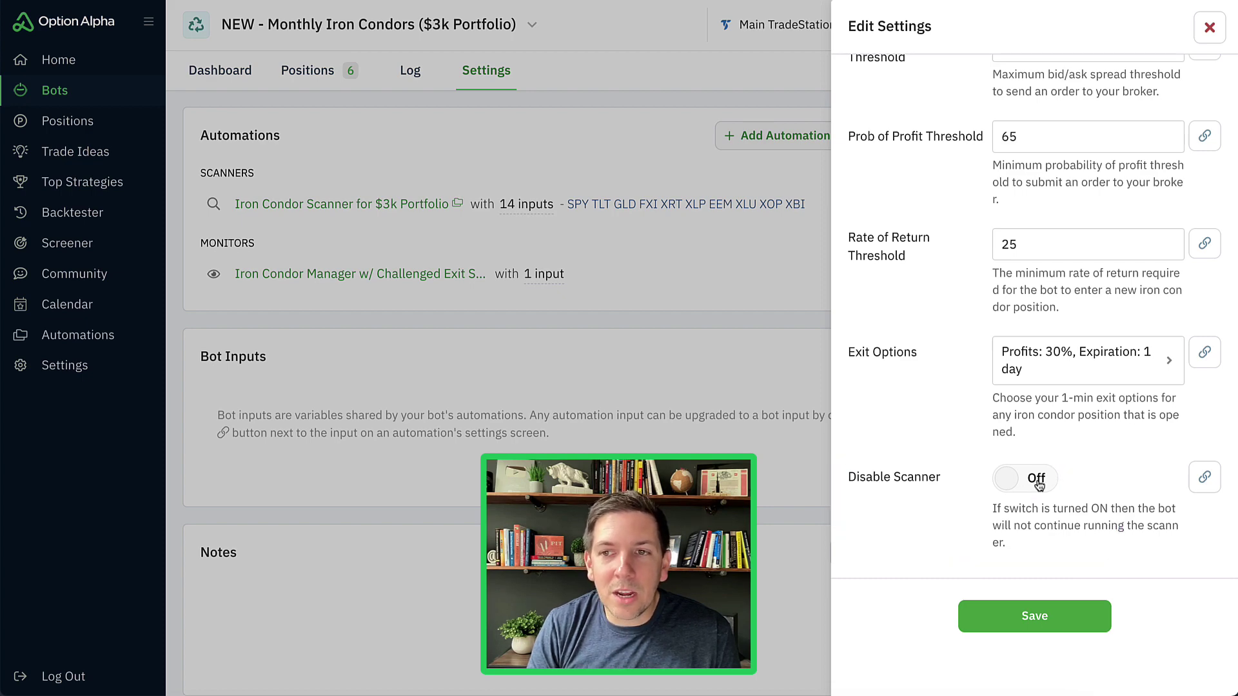
left_click(1039, 483)
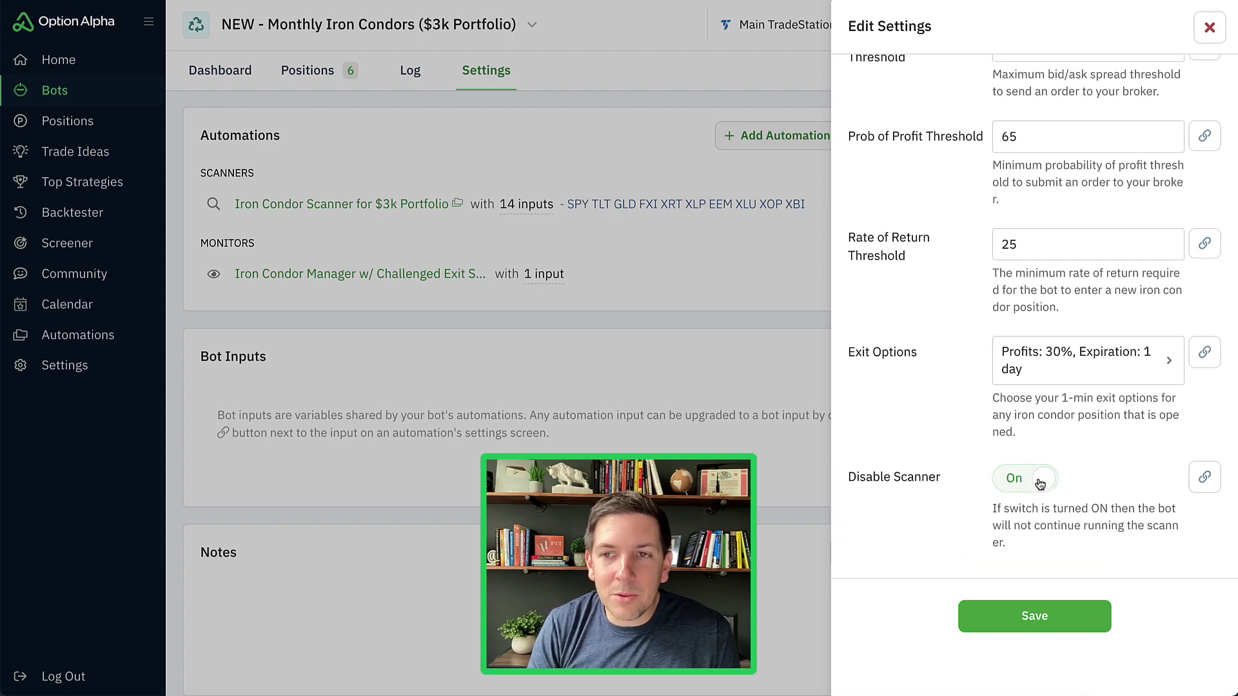
left_click(1044, 615)
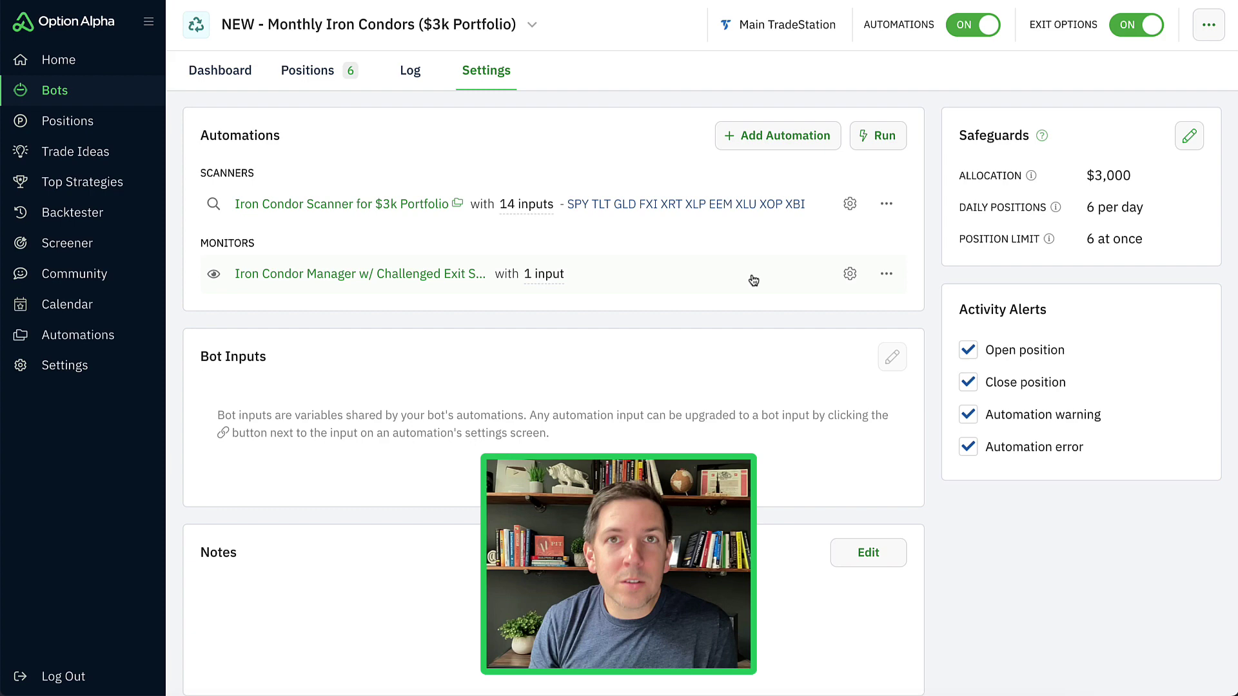
- Open and close the Iron Condor Scanner editor twice, ending back on the Settings page
left_click(827, 207)
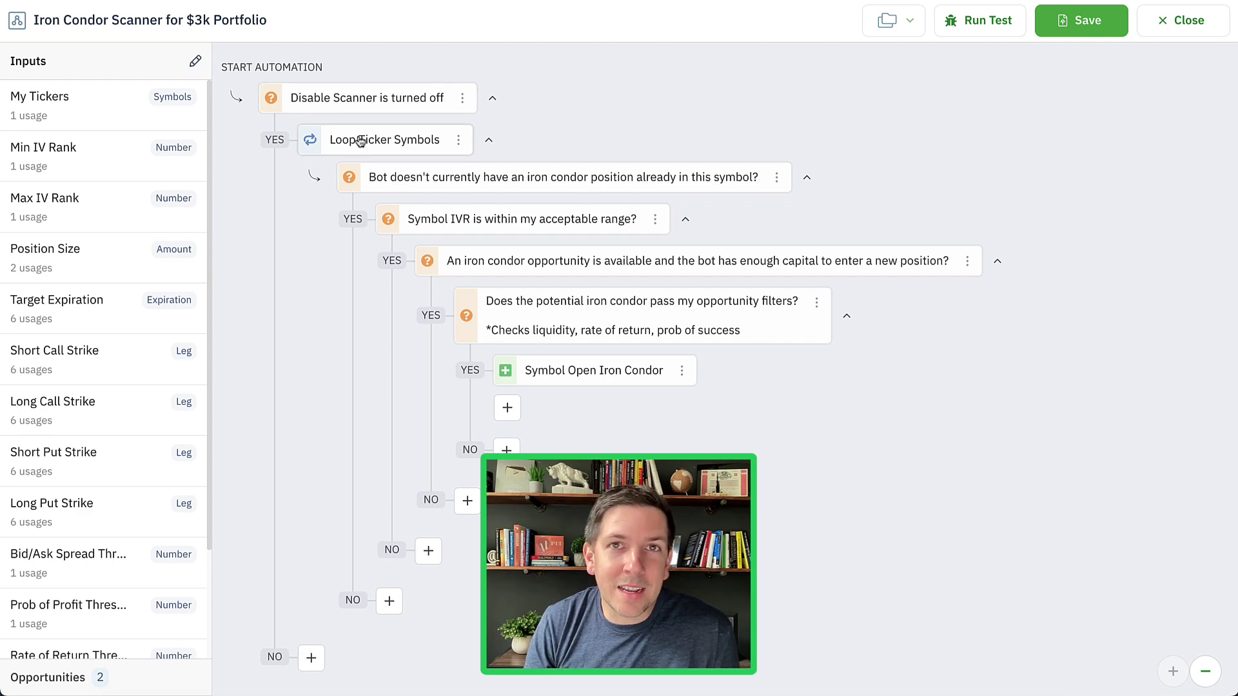
left_click(1197, 29)
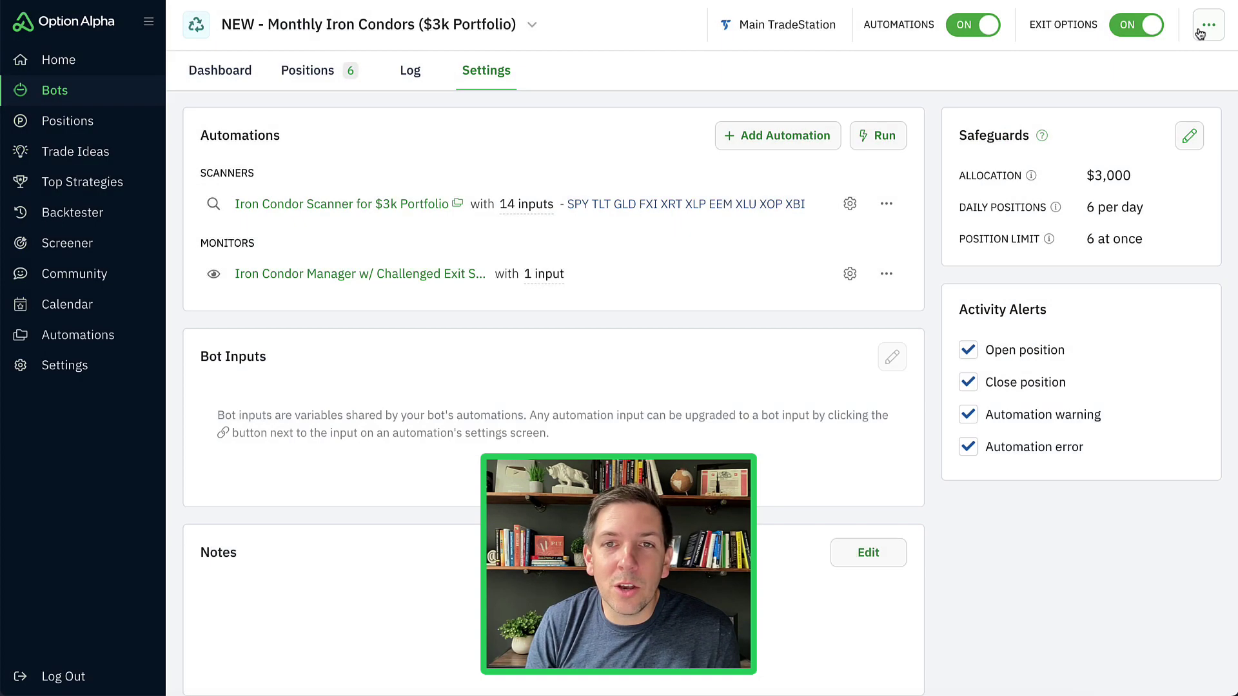
left_click(458, 205)
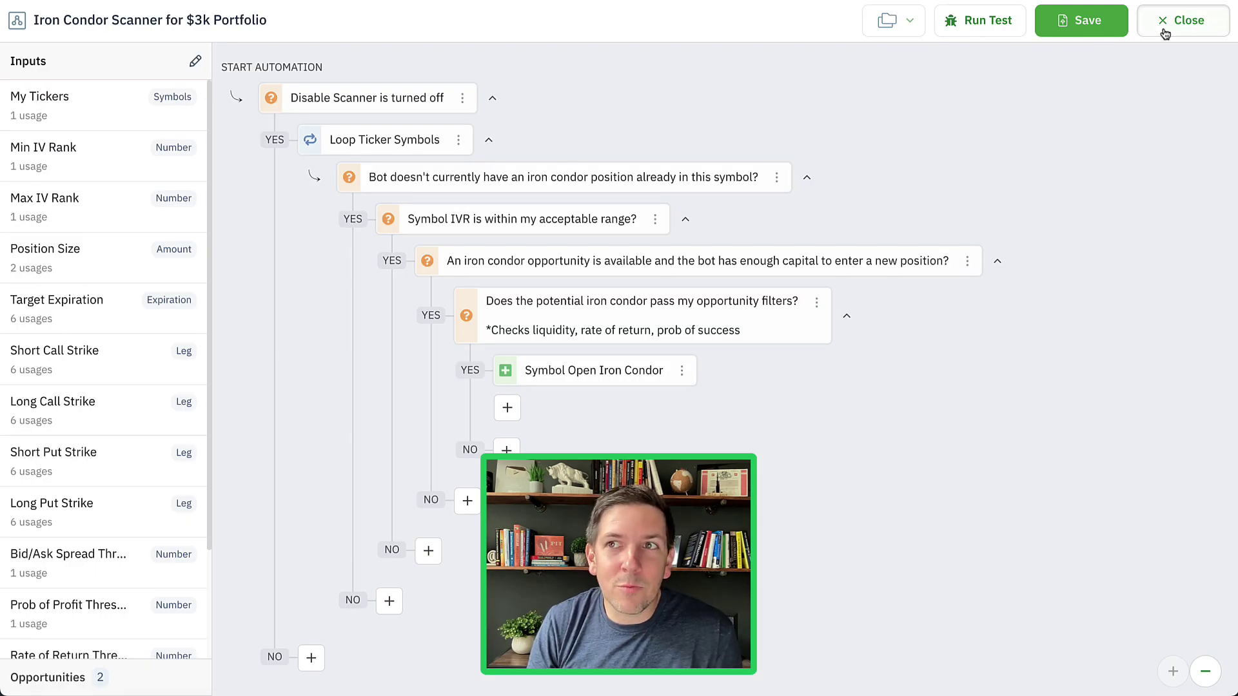
left_click(1184, 20)
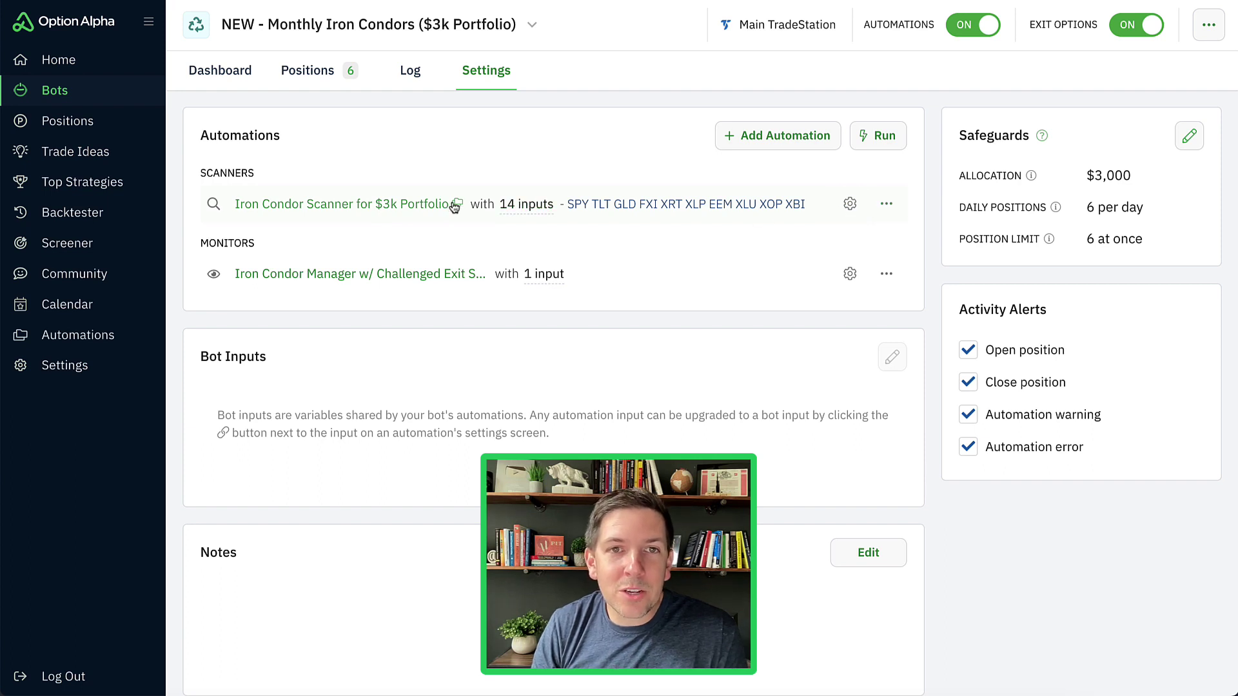
mouse_move(455, 206)
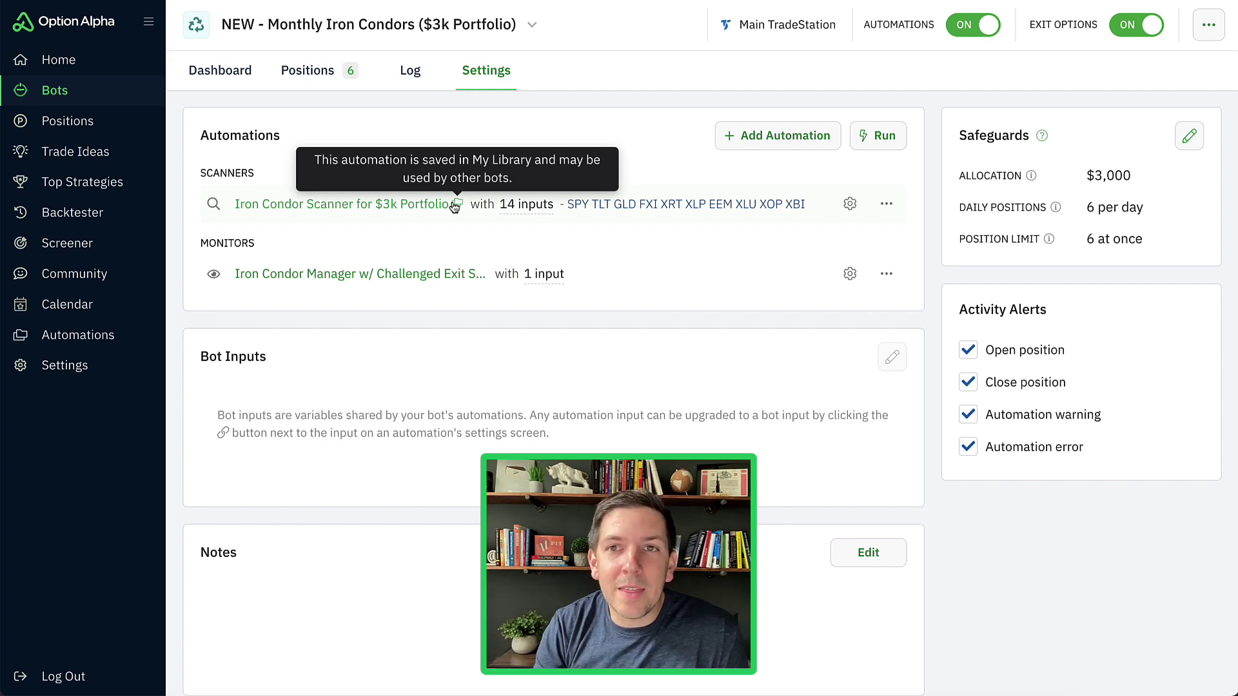
- Switch the scanner's Disable Scanner setting from On to Off and save
left_click(850, 204)
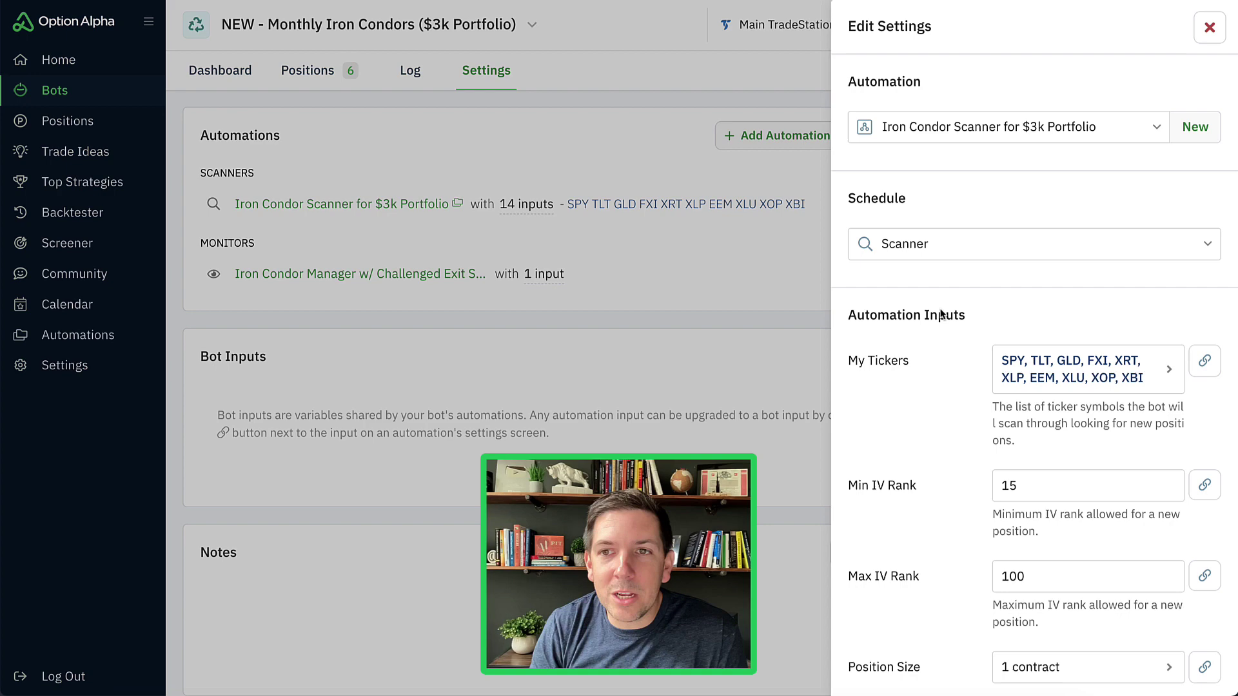
scroll(940, 314, "down", 15)
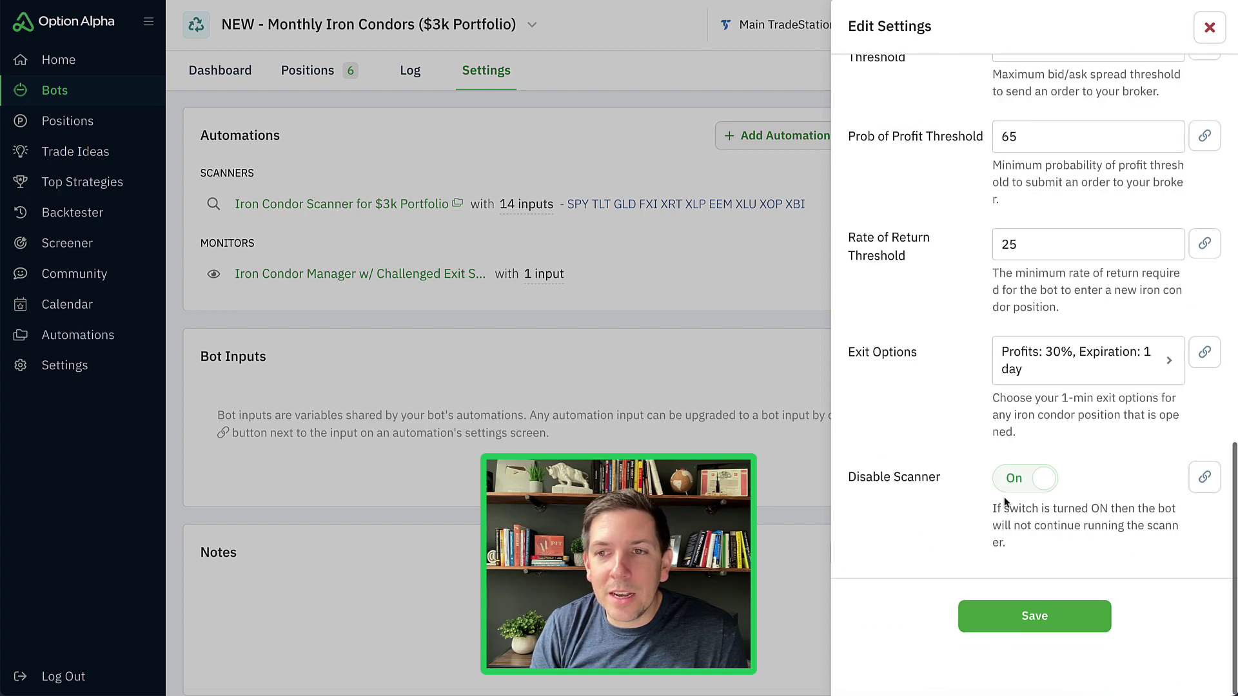
left_click(1011, 480)
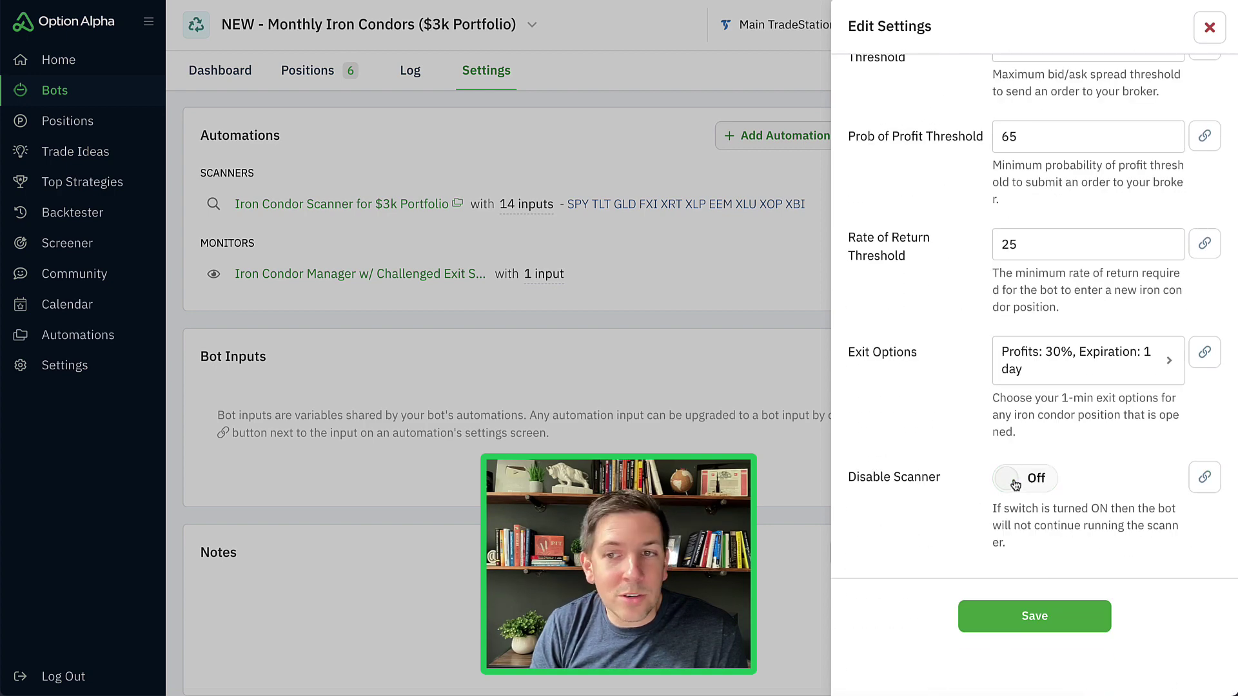
left_click(1018, 619)
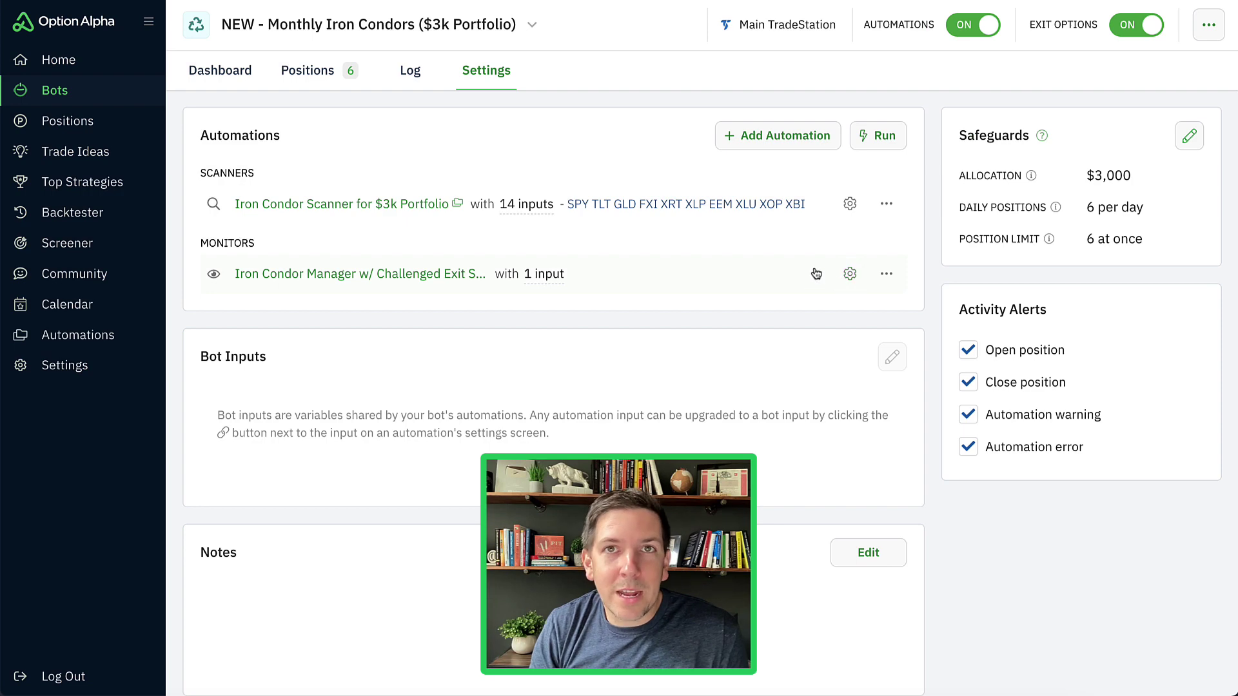
- Reopen the scanner settings and link the Disable Scanner setting to a bot input
left_click(849, 206)
scroll(935, 235, "down", 3)
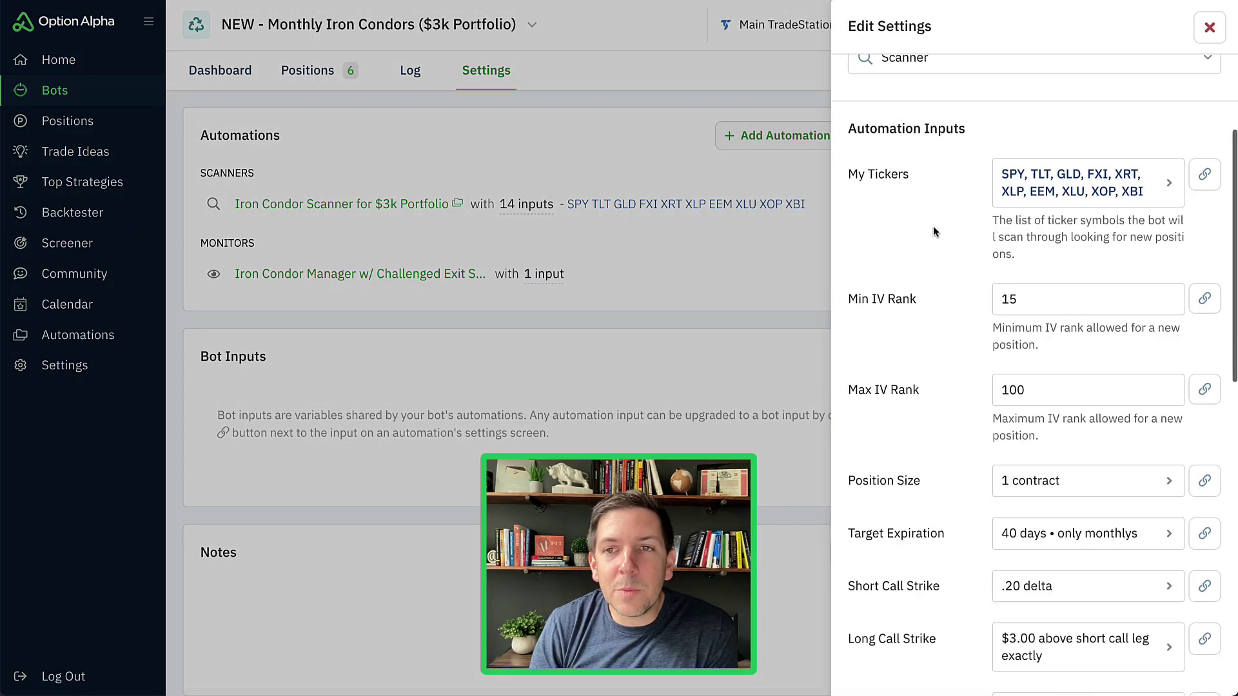
scroll(934, 232, "down", 10)
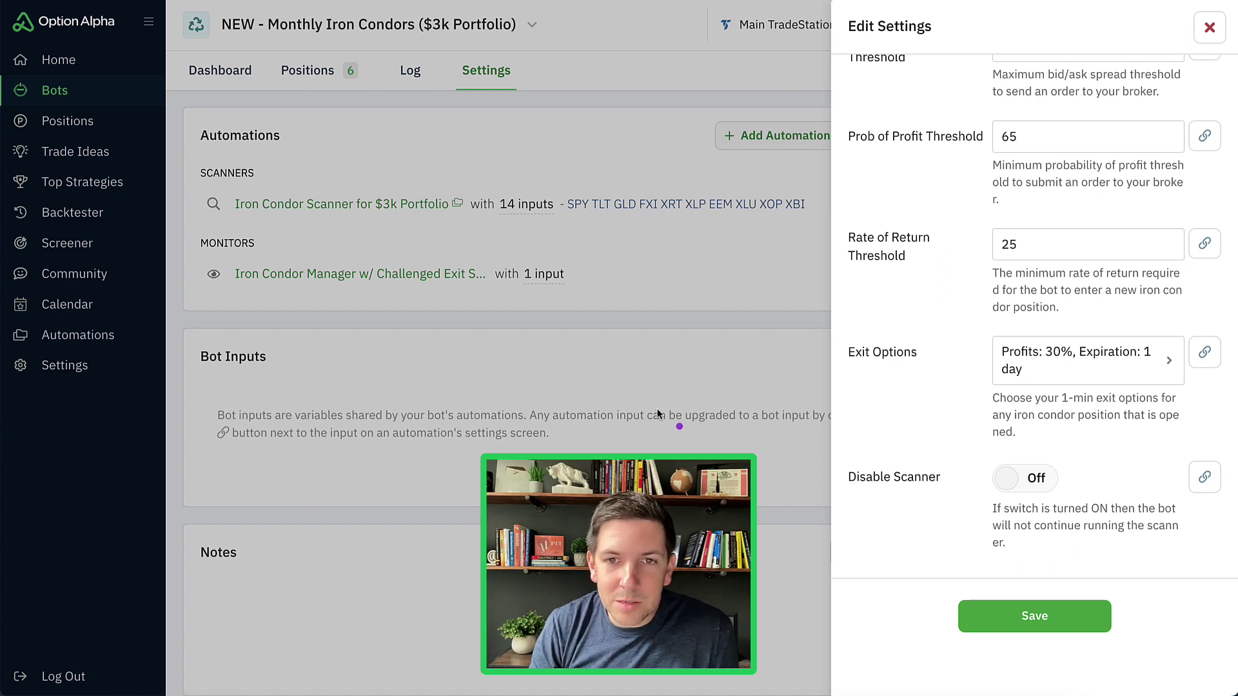
left_click_drag(654, 359, 576, 453)
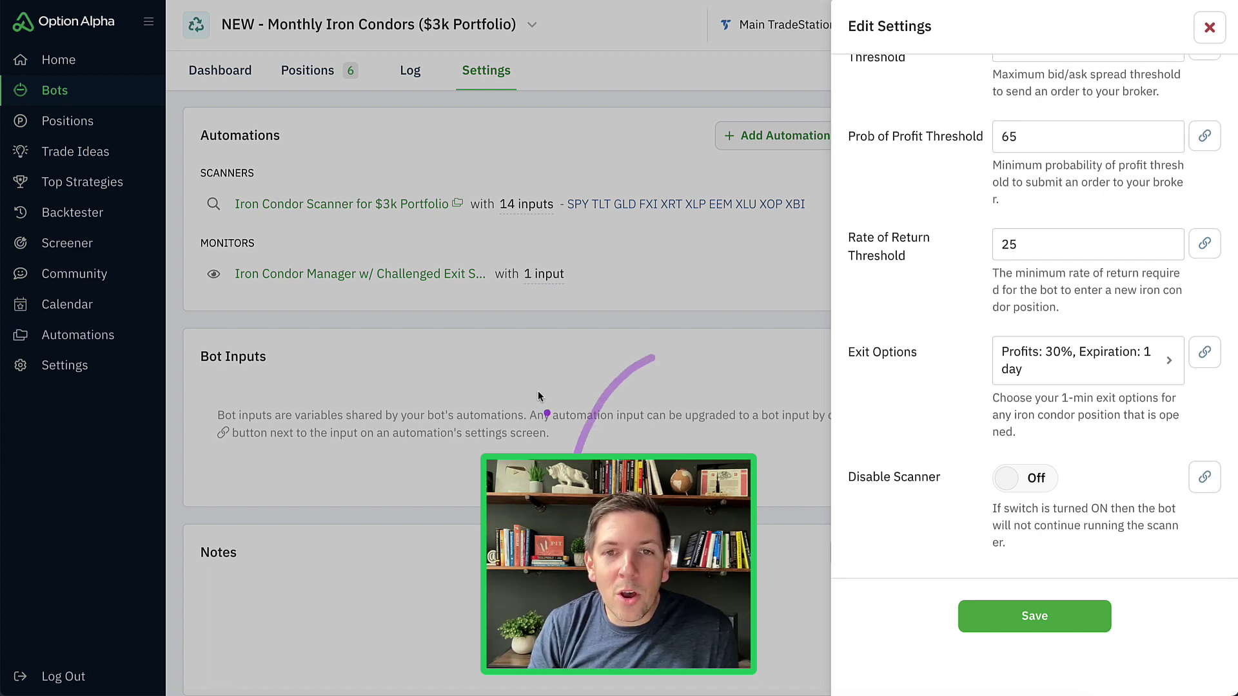
left_click_drag(536, 381, 699, 452)
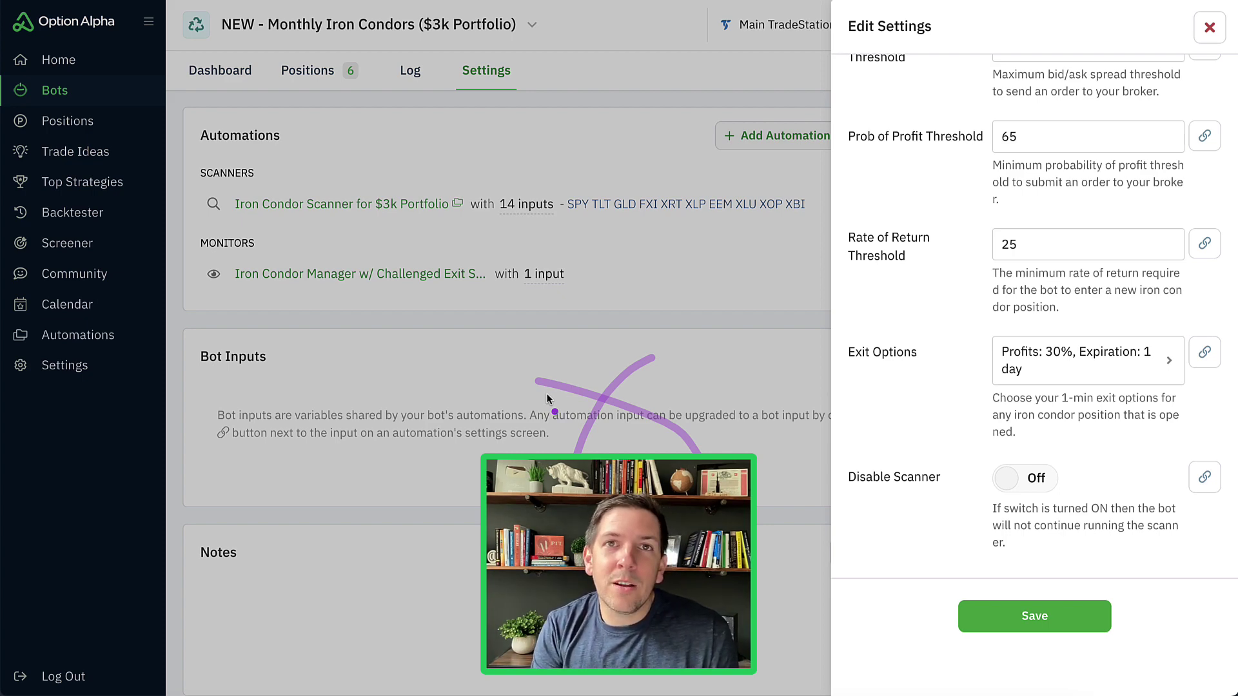
key("Escape")
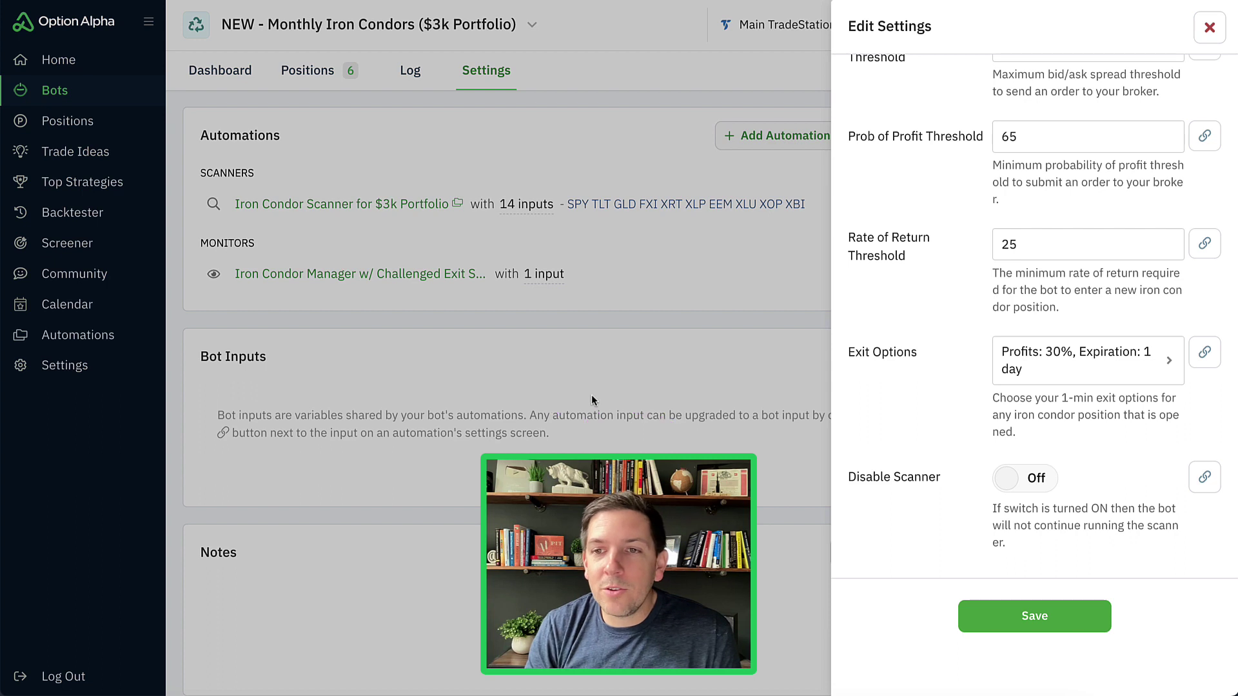
left_click(1204, 479)
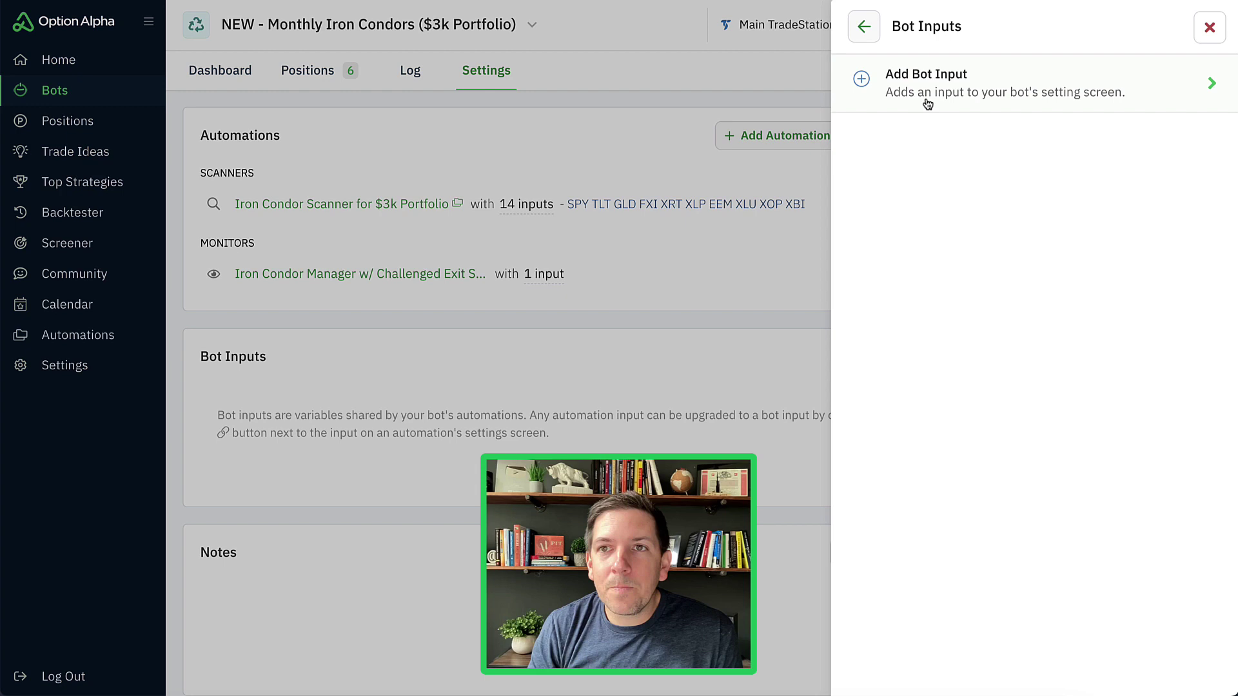
- Add 'Disable Scanner' as a bot input defaulting to Off and save the scanner settings
left_click(960, 94)
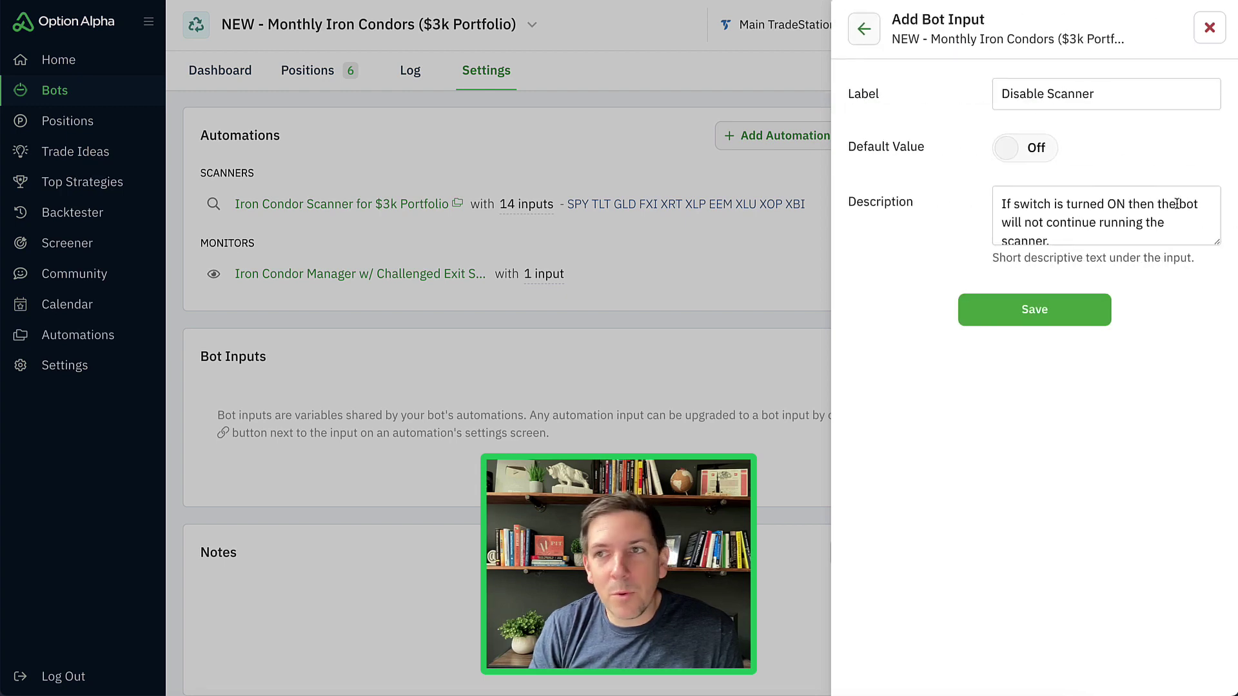
left_click_drag(1216, 244, 1212, 284)
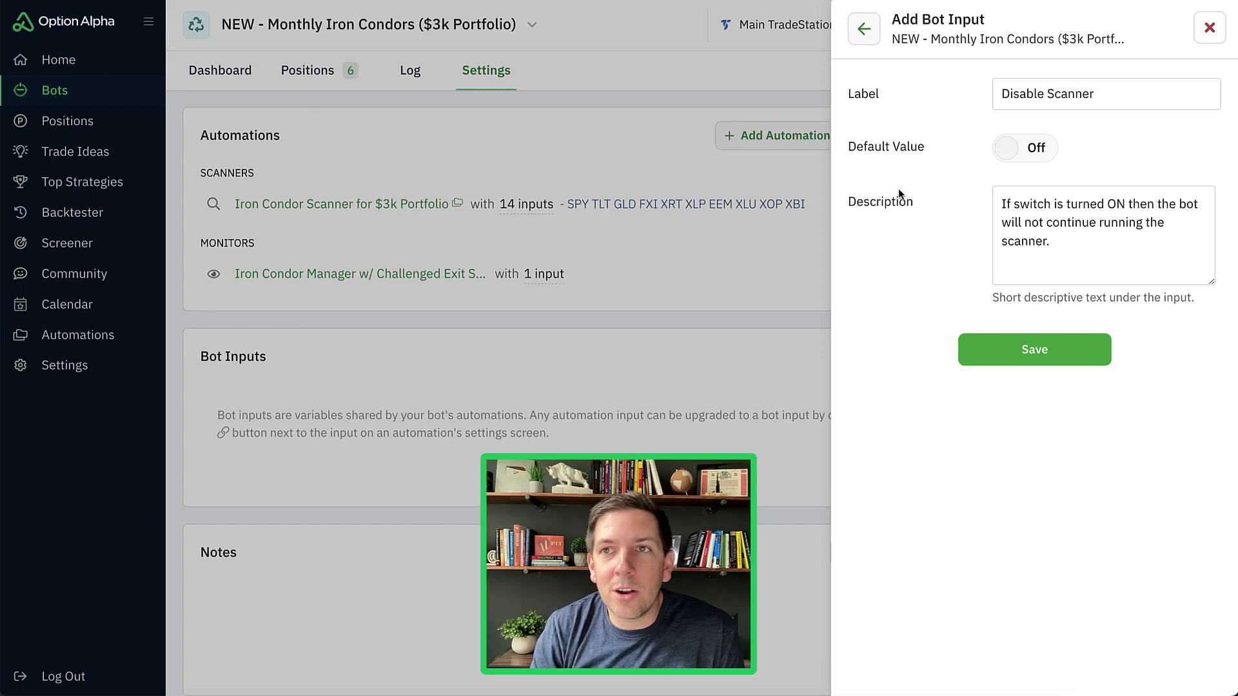
left_click(1022, 351)
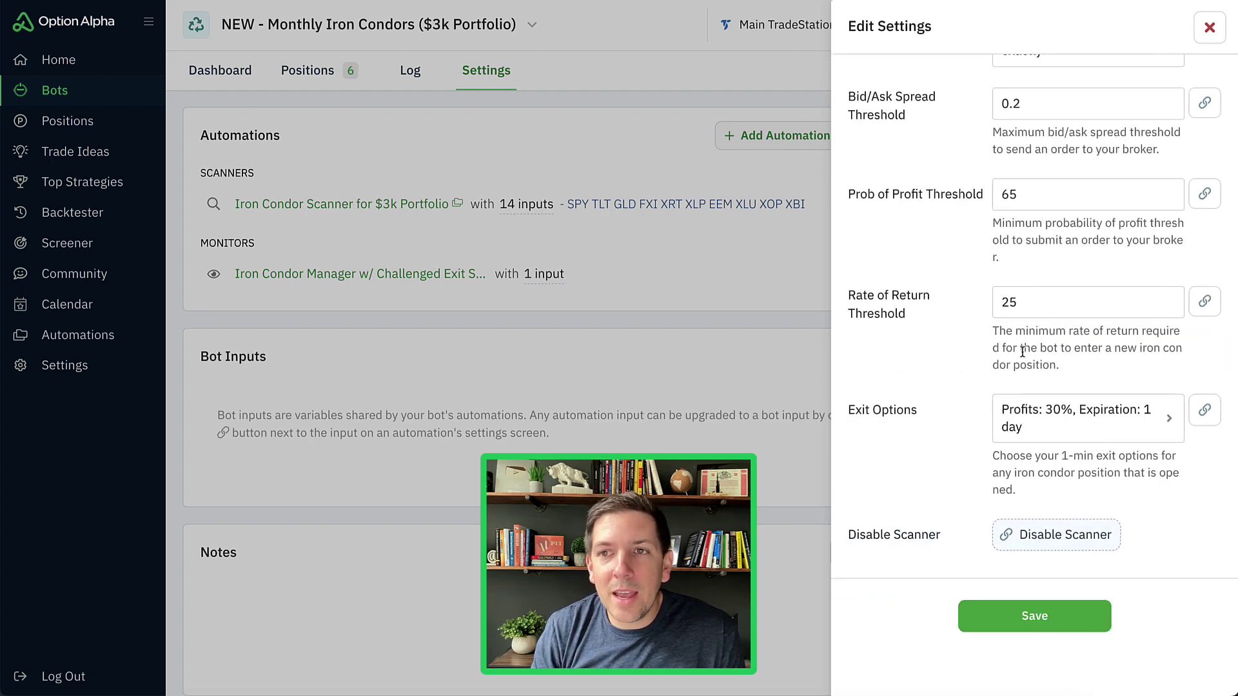
left_click(1044, 618)
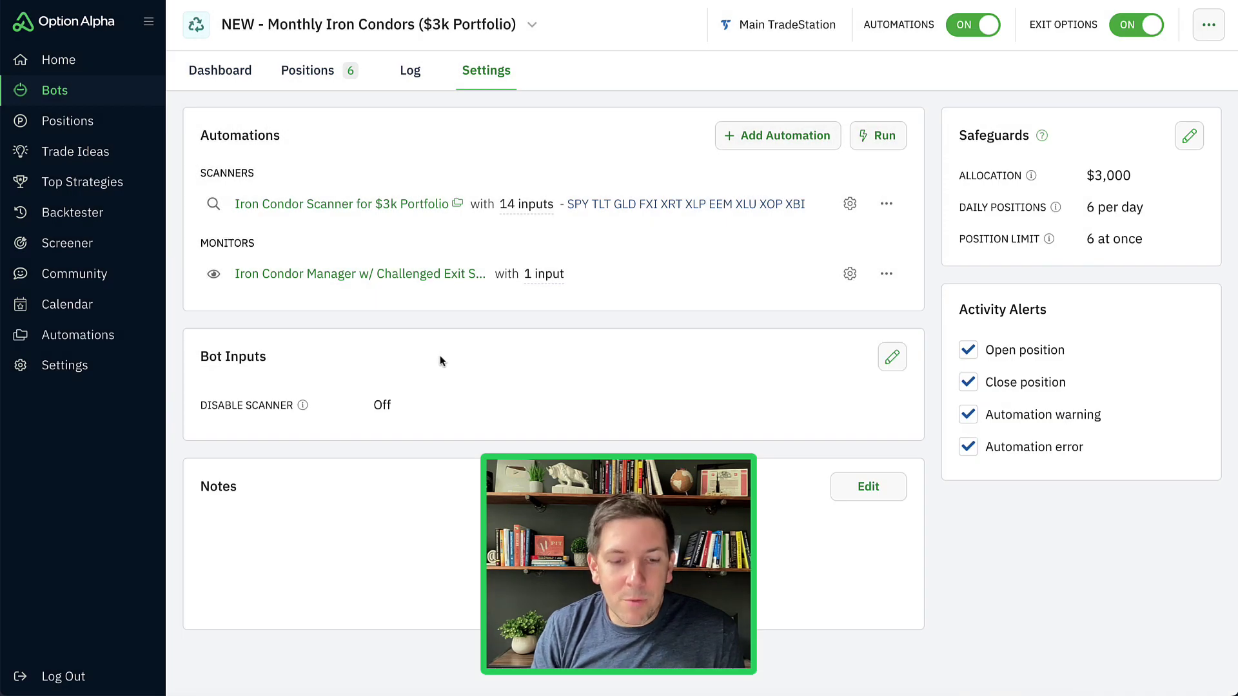
mouse_move(402, 374)
left_mouse_down()
mouse_move(293, 369)
mouse_move(187, 431)
mouse_move(433, 381)
mouse_move(361, 364)
left_mouse_up()
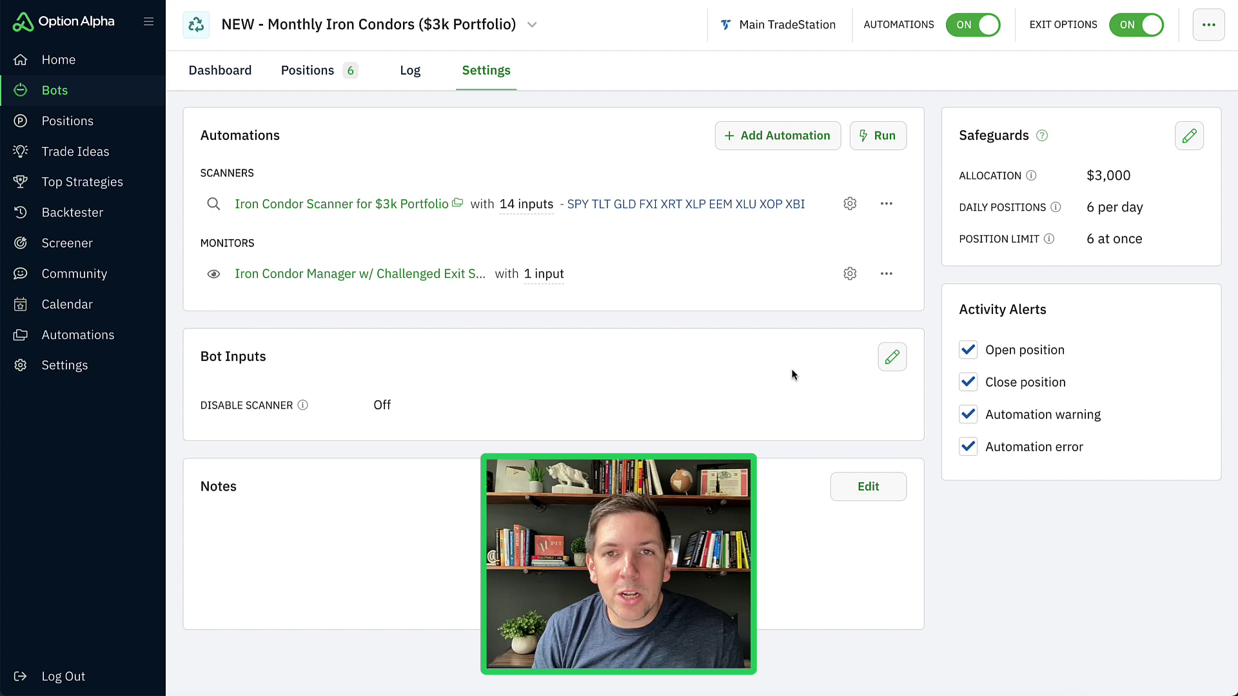
left_click(890, 361)
left_click(1051, 90)
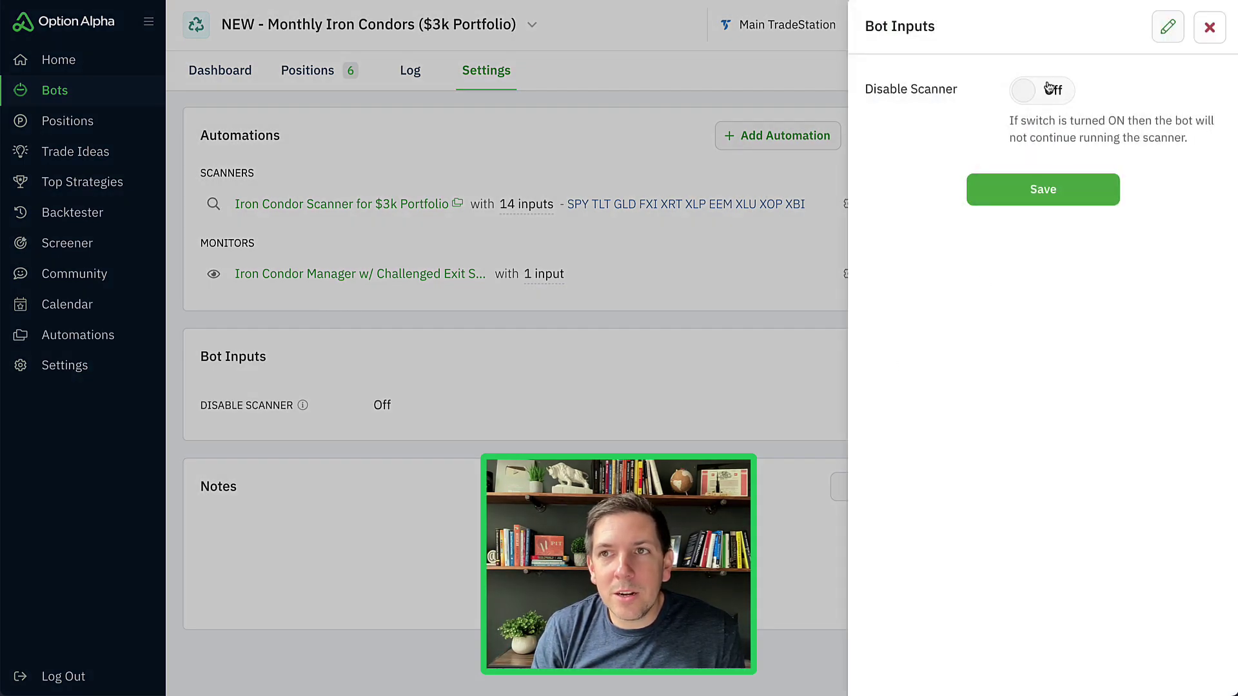
left_click(1039, 193)
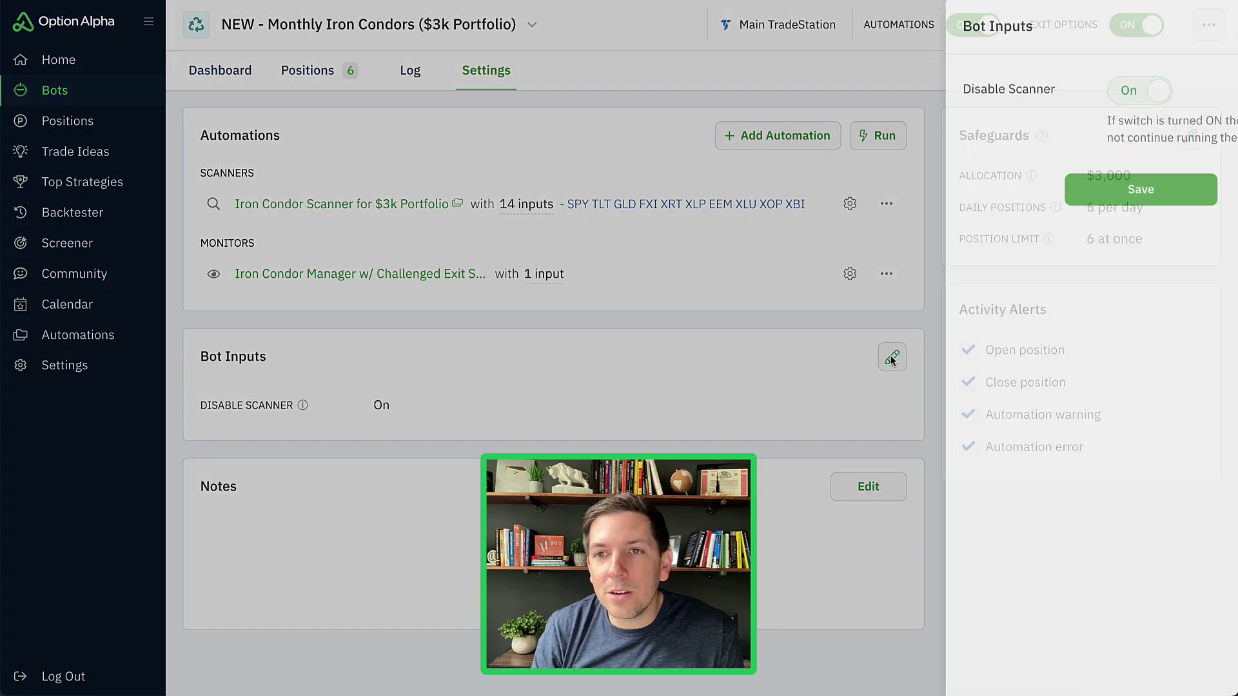
left_click(892, 359)
left_click(1033, 92)
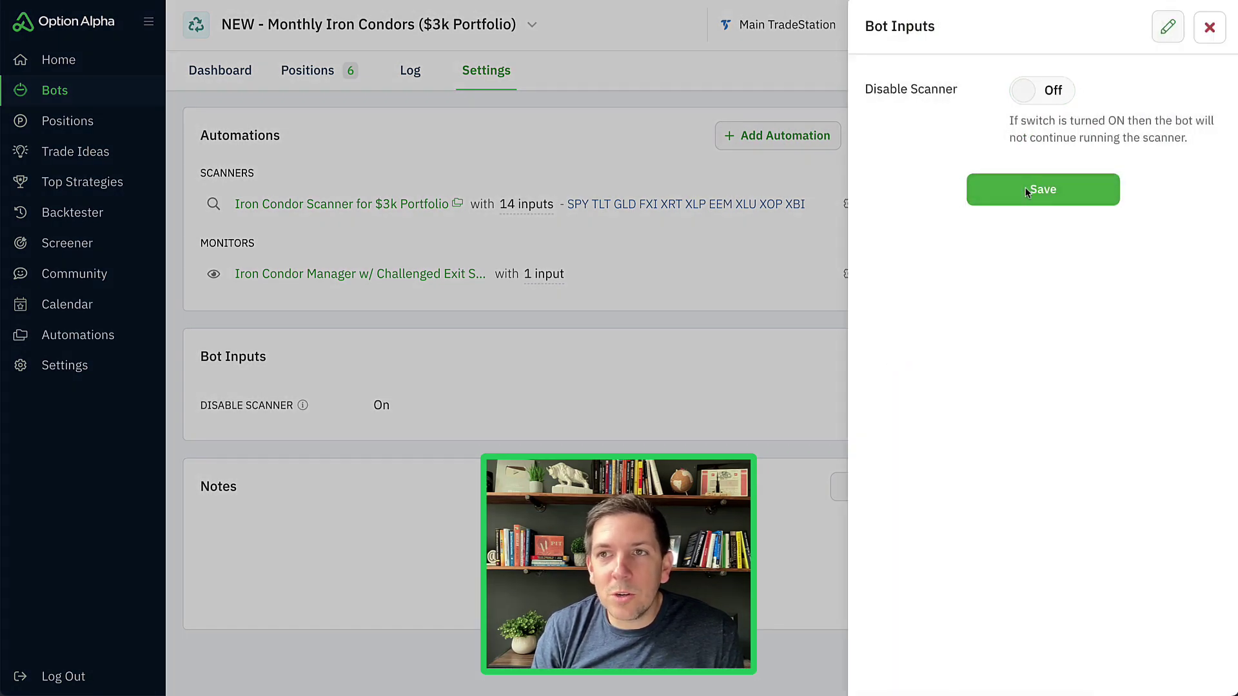
left_click(1028, 192)
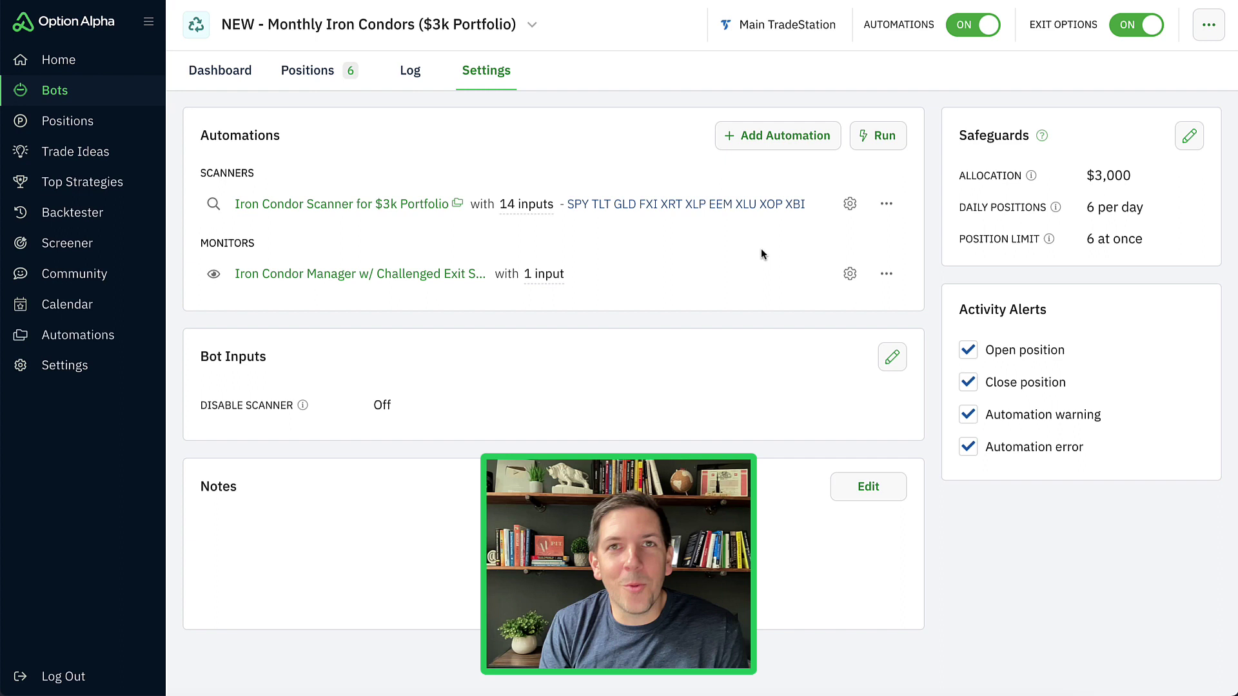